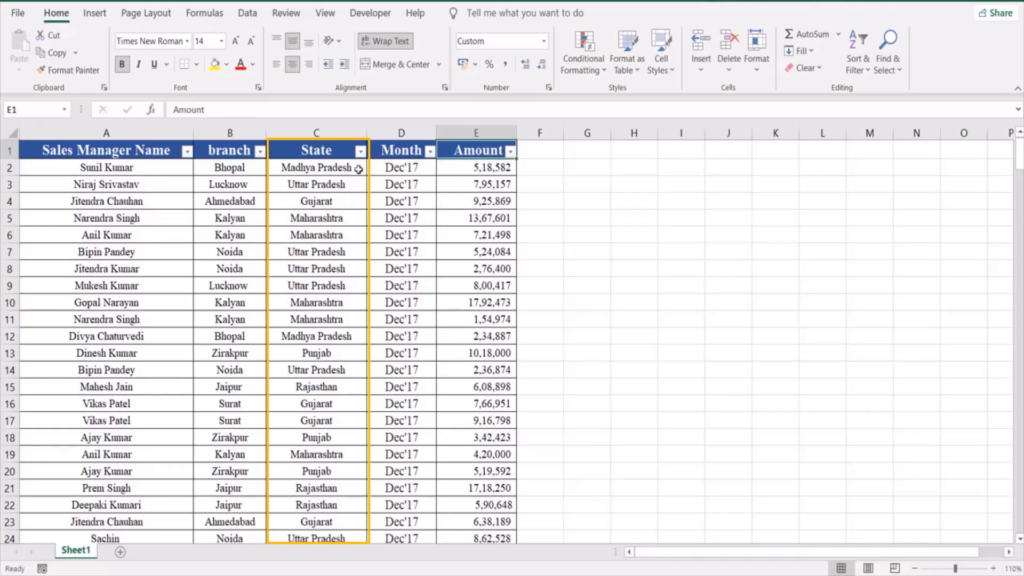
# Step: Filter the State column to Delhi only and select the Amount column down to its last row to total it
pyautogui.click(361, 152)
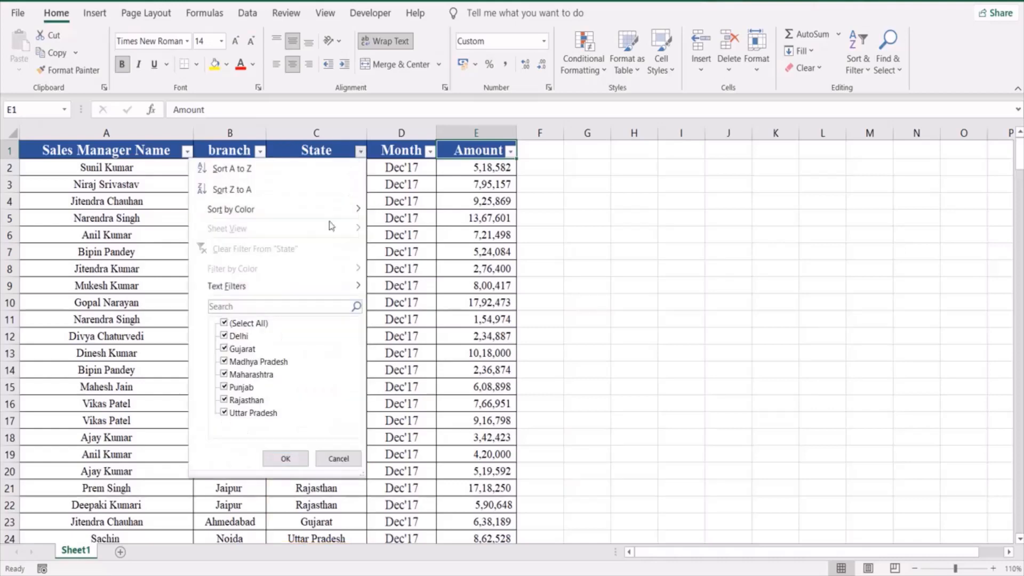
pyautogui.click(241, 324)
pyautogui.click(240, 333)
pyautogui.press('Return')
pyautogui.hotkey('ctrl', 'shift', 'Down')
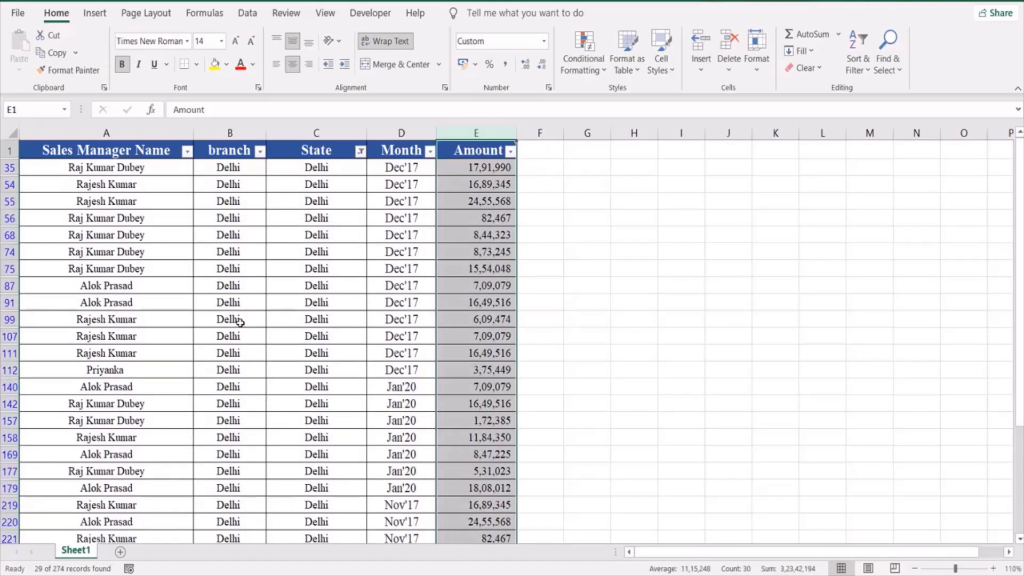
# Step: Clear the filter from the State column
pyautogui.press('Left')
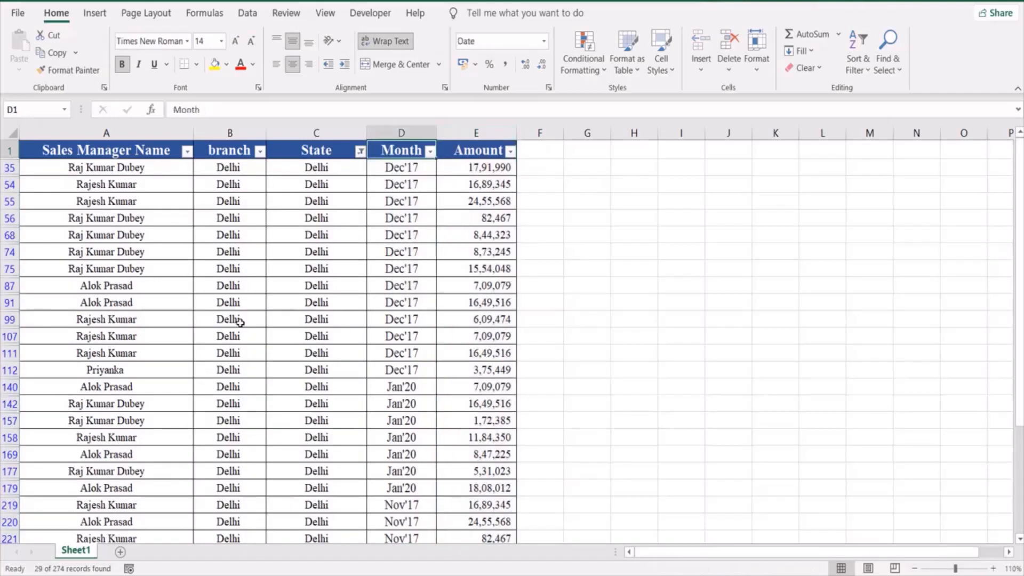
pyautogui.press('Left')
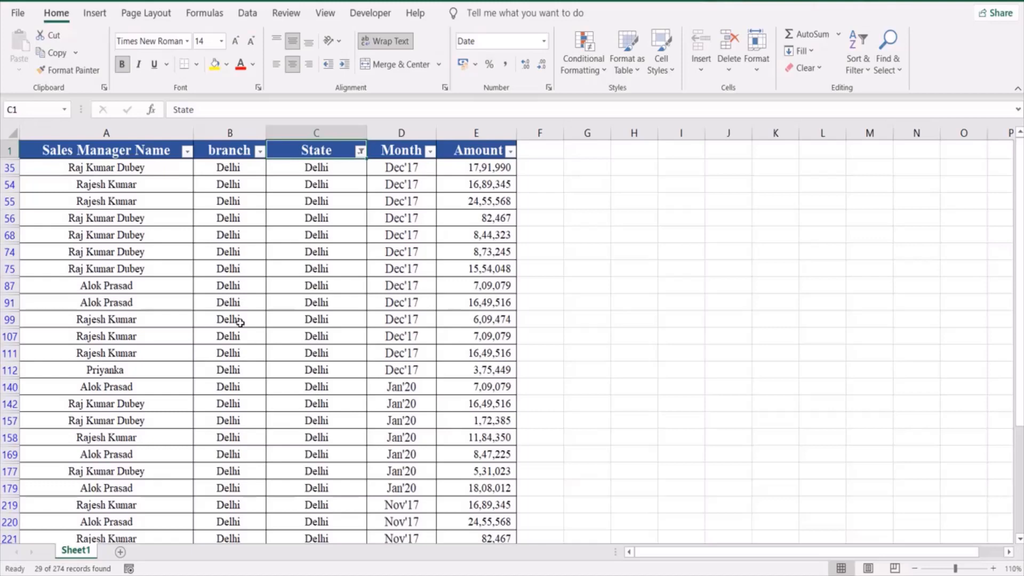
pyautogui.hotkey('alt', 'Down')
pyautogui.press('c')
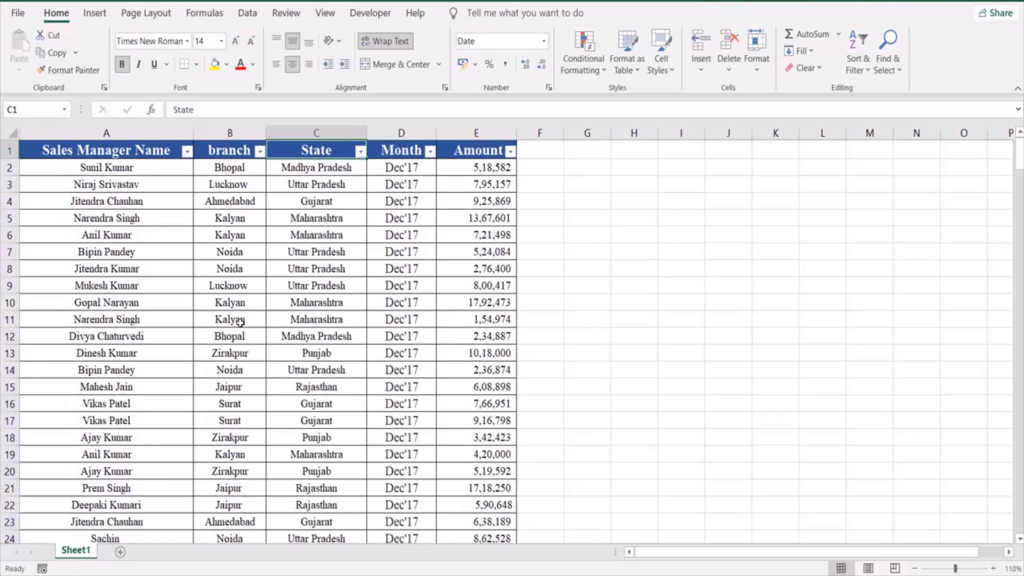
# Step: Start a PivotTable from the sales data in Sheet1!$A$1:$E$275
pyautogui.click(93, 13)
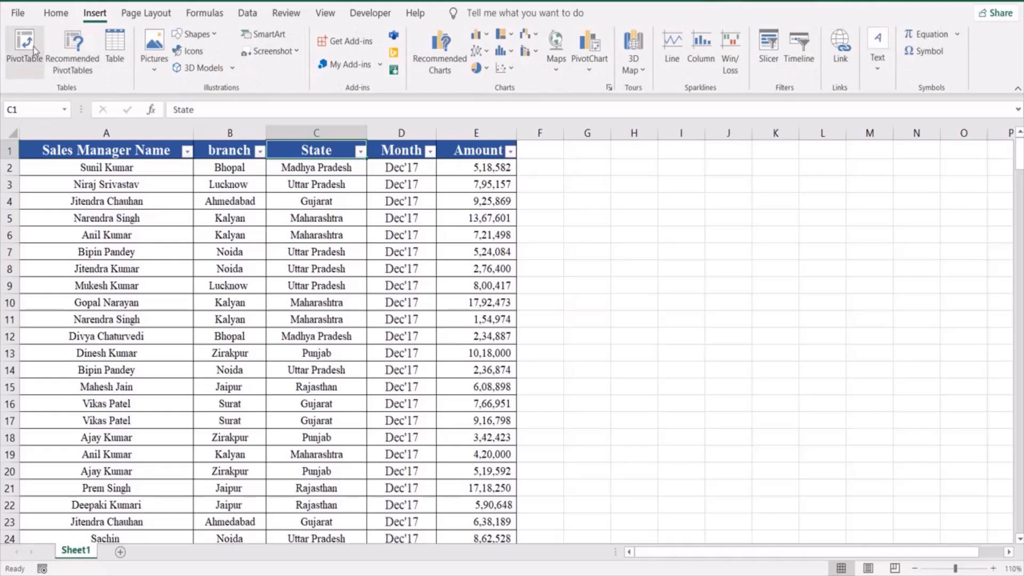
pyautogui.click(33, 50)
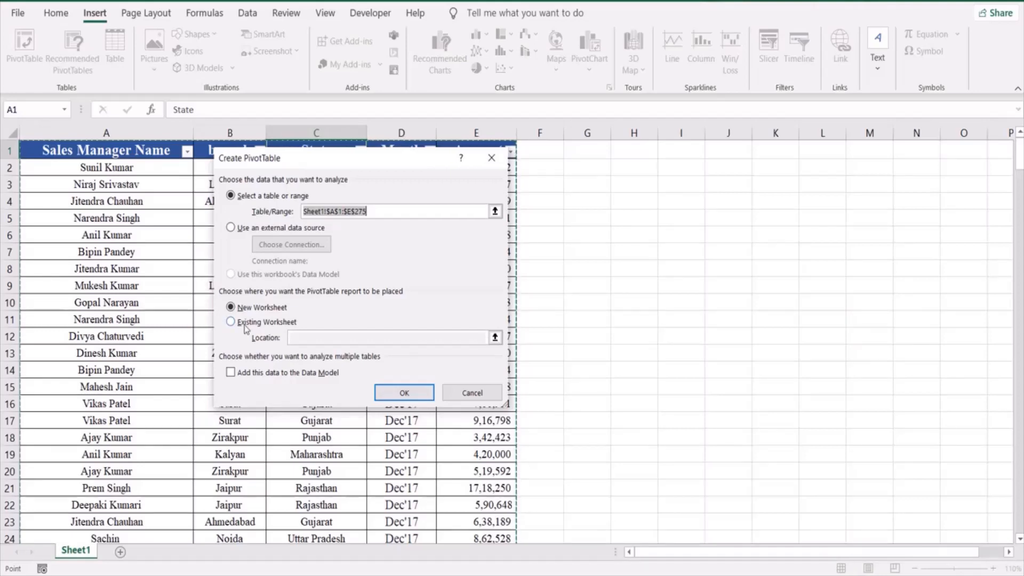
pyautogui.click(280, 327)
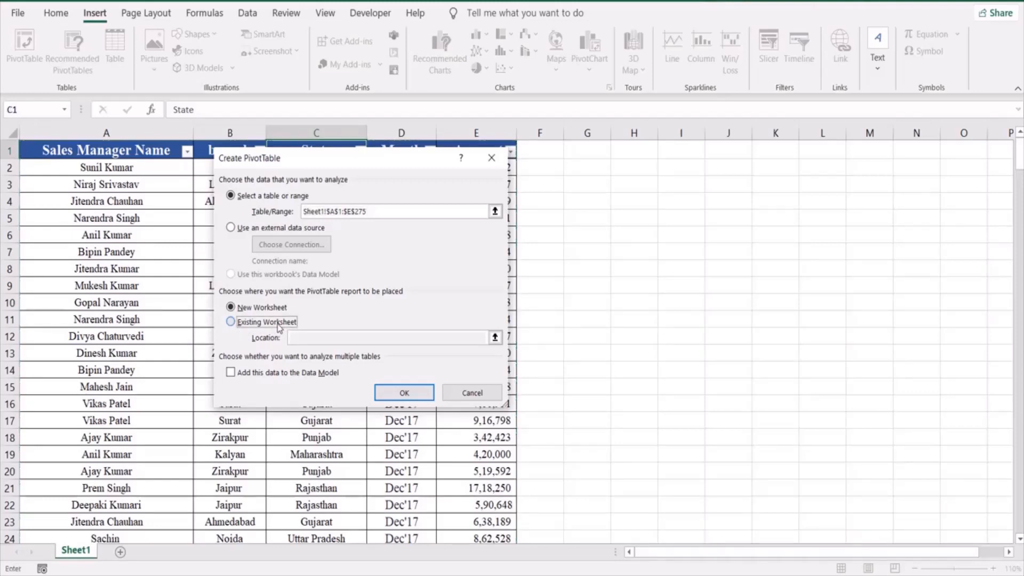
pyautogui.click(298, 338)
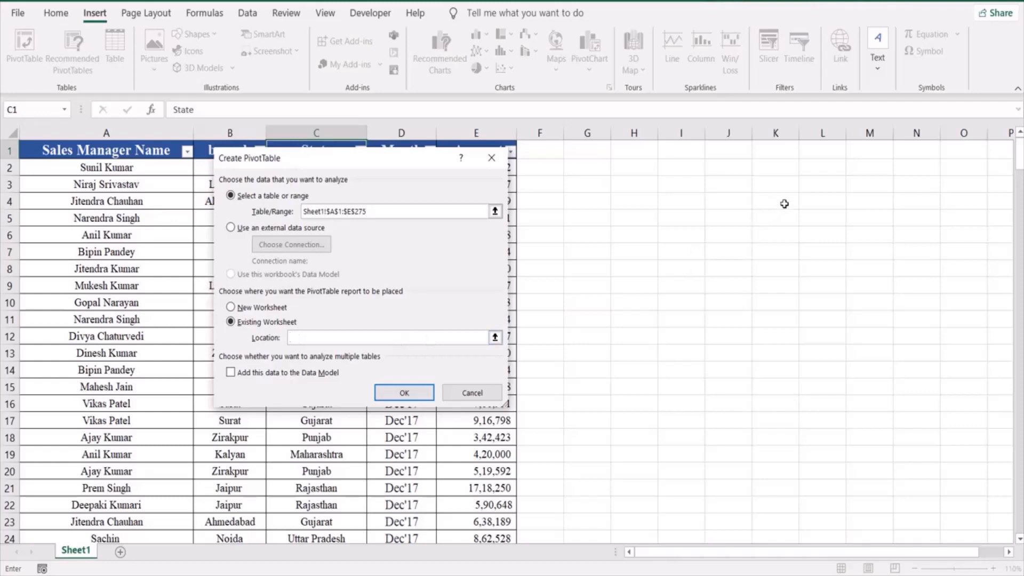
pyautogui.click(783, 204)
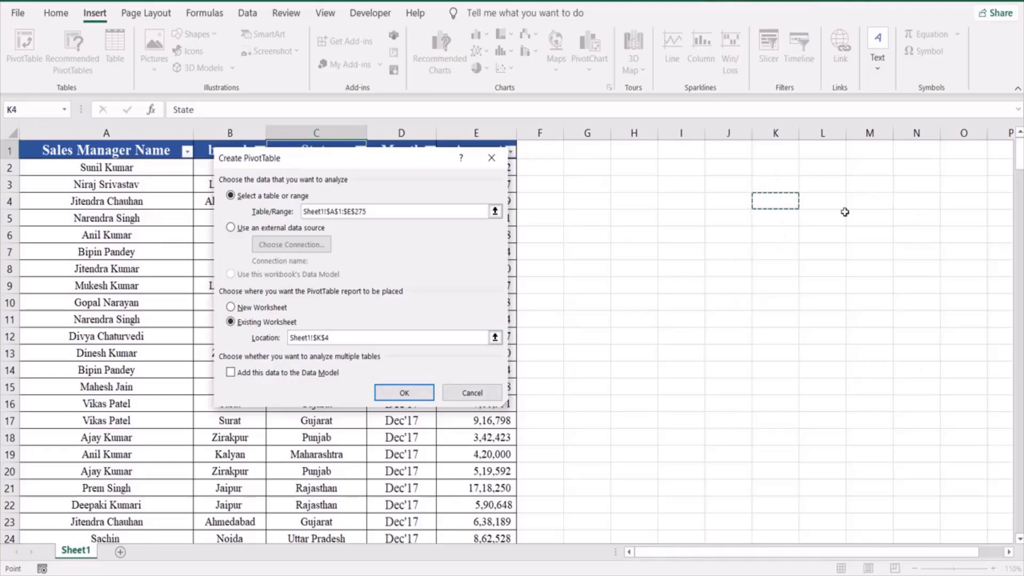
# Step: Place the PivotTable report on a new worksheet and create it
pyautogui.click(260, 308)
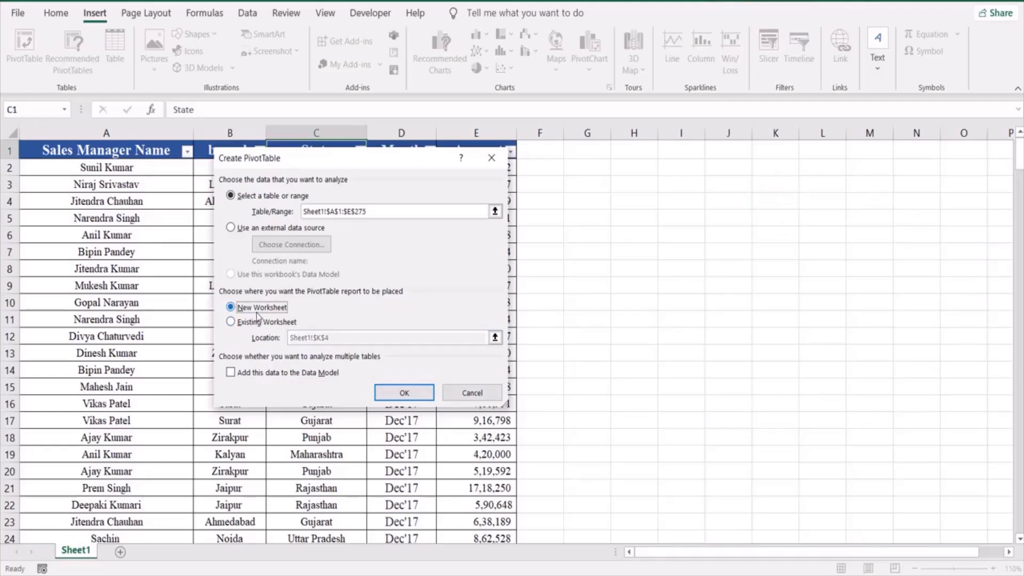
pyautogui.click(401, 393)
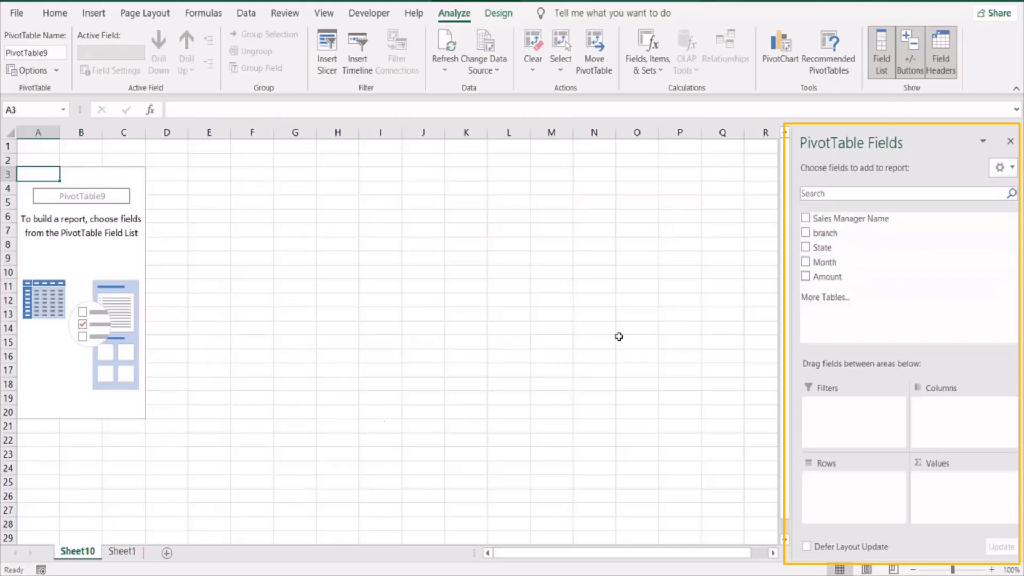
# Step: Examine the column headings A1:E1 of the source data on Sheet1 and return to the PivotTable on Sheet10
pyautogui.click(122, 551)
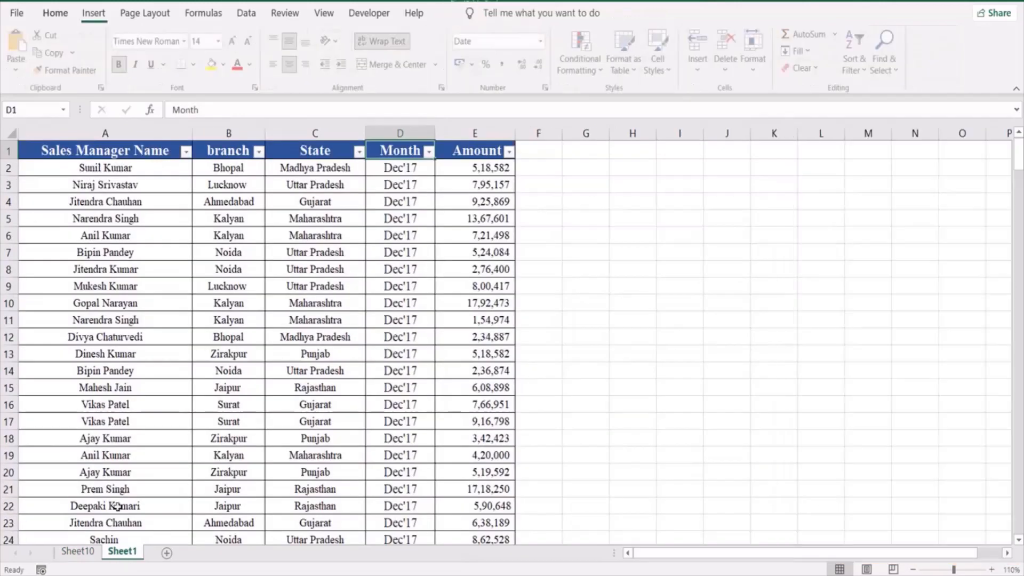
pyautogui.moveTo(64, 151); pyautogui.dragTo(451, 150)
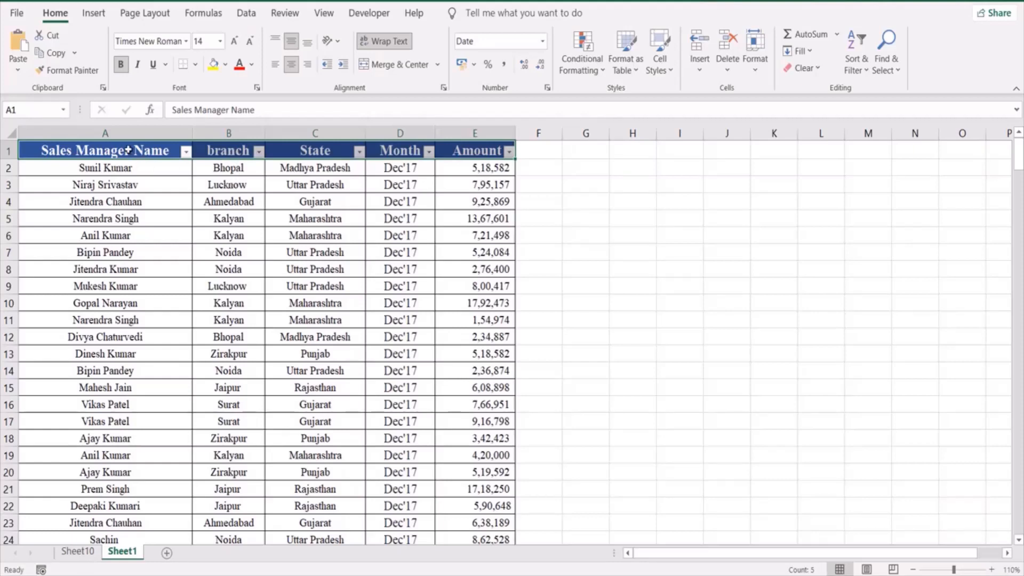
pyautogui.moveTo(128, 150); pyautogui.dragTo(492, 153)
pyautogui.click(81, 555)
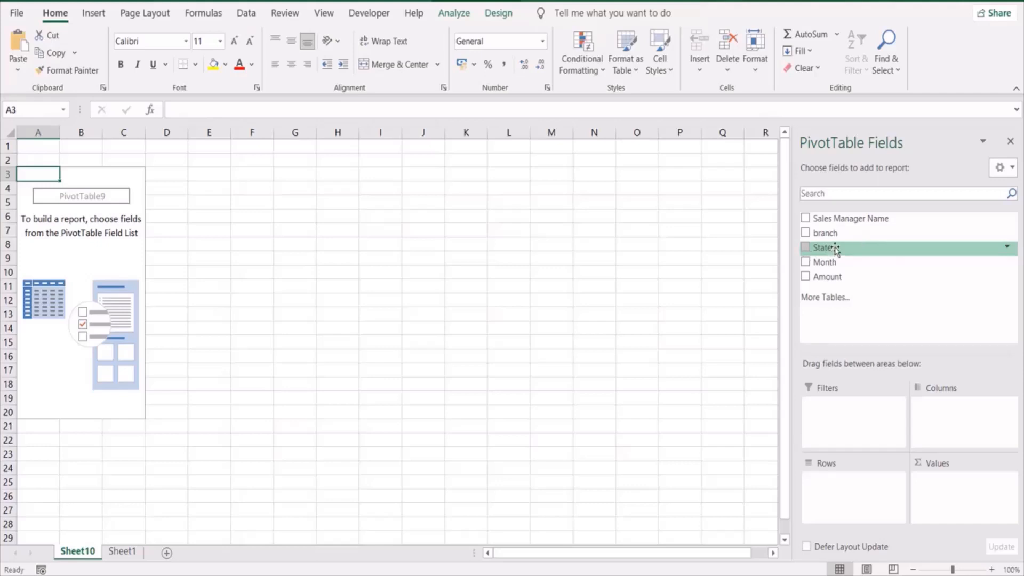
# Step: Lay out the PivotTable with State in Rows, Amount summed in Values and Month in Columns
pyautogui.moveTo(836, 251); pyautogui.dragTo(846, 515)
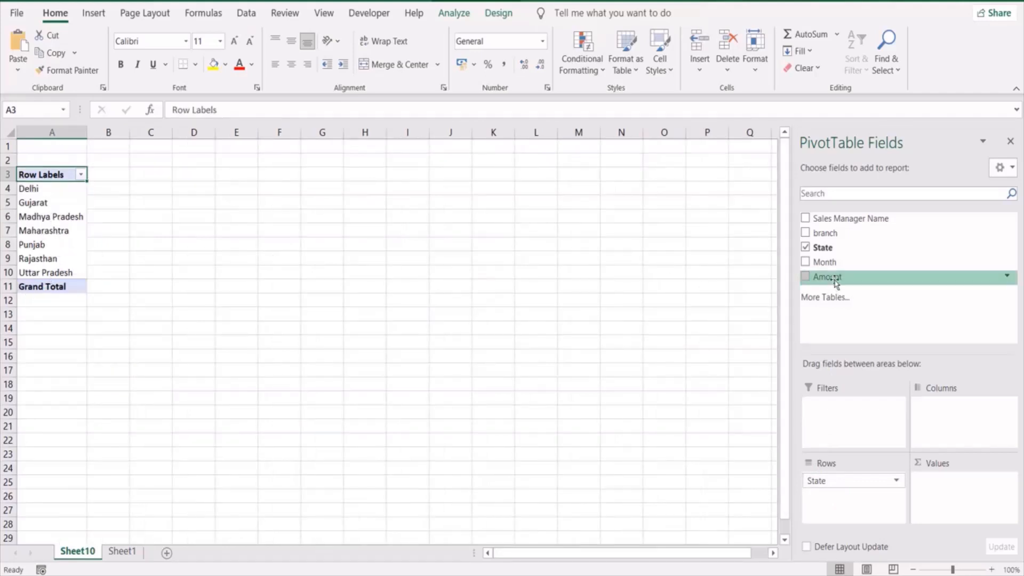
pyautogui.moveTo(835, 281); pyautogui.dragTo(960, 504)
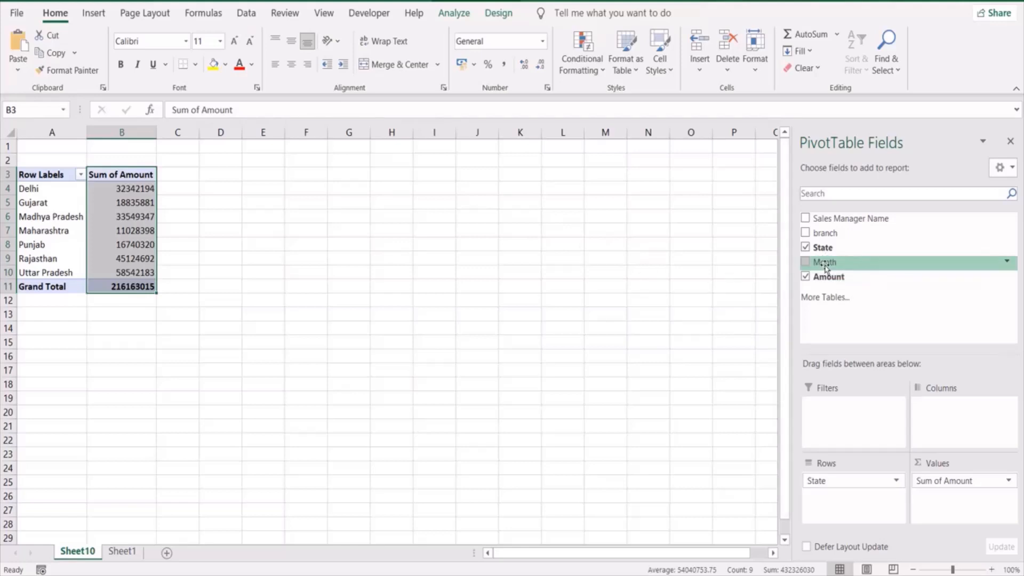
pyautogui.moveTo(825, 265); pyautogui.dragTo(943, 415)
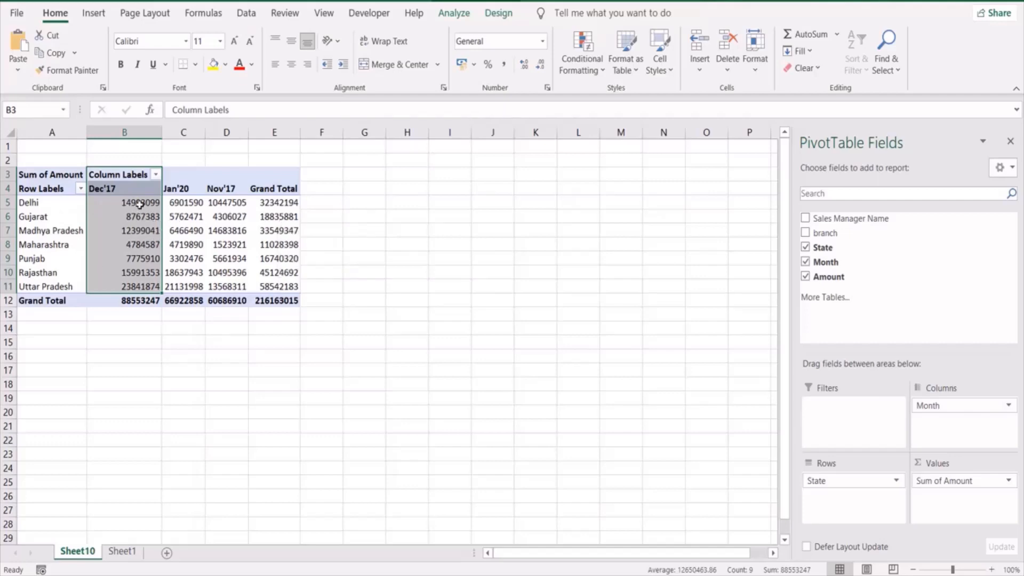
# Step: Format the PivotTable values in B5:E12 with thousands separators and no decimals
pyautogui.moveTo(139, 204); pyautogui.dragTo(291, 300)
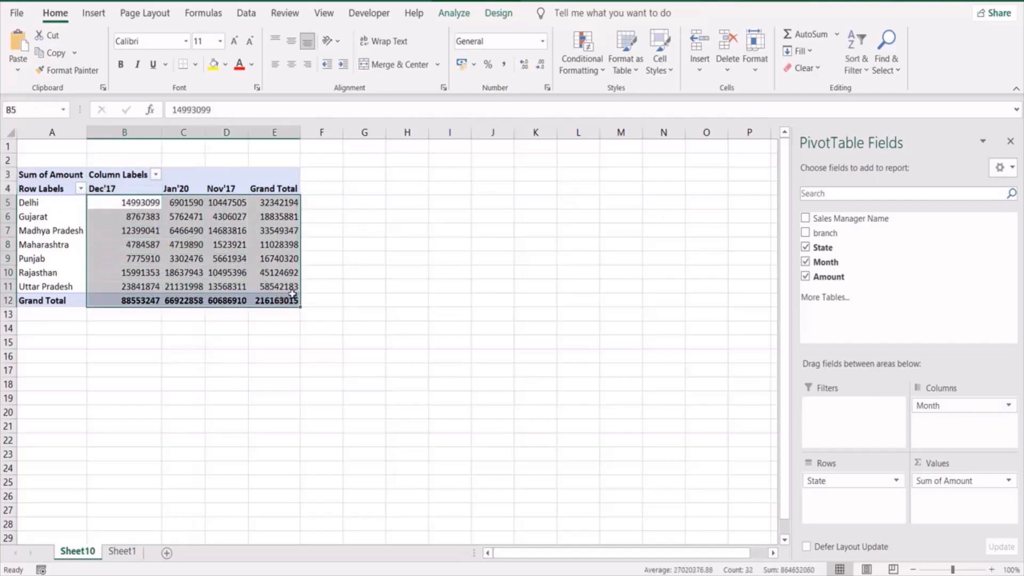
pyautogui.click(504, 64)
pyautogui.click(541, 64)
pyautogui.click(541, 64)
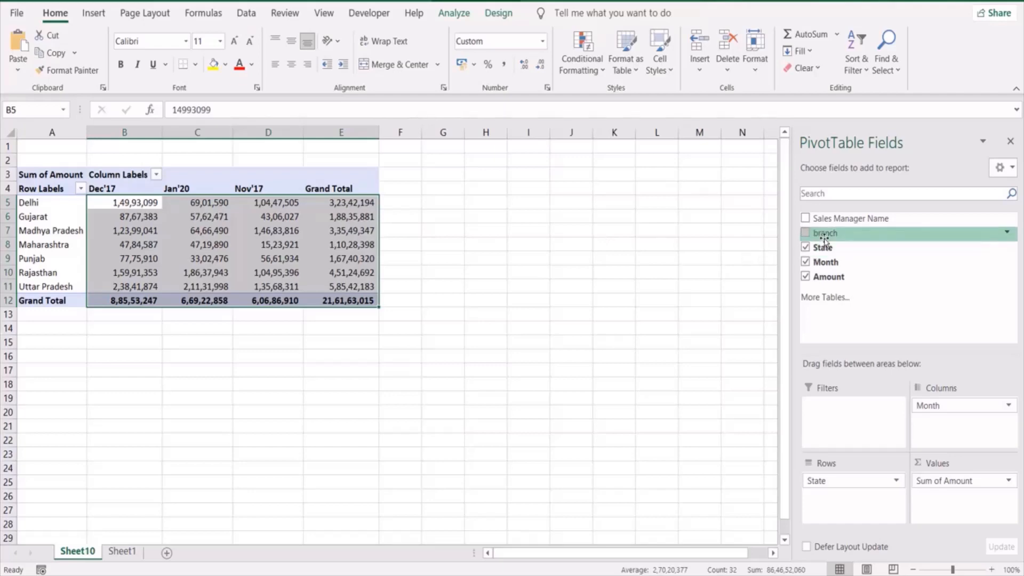
# Step: Add the branch field to Rows beneath State and examine the monthly figures of Uttar Pradesh's branches
pyautogui.moveTo(825, 233); pyautogui.dragTo(841, 525)
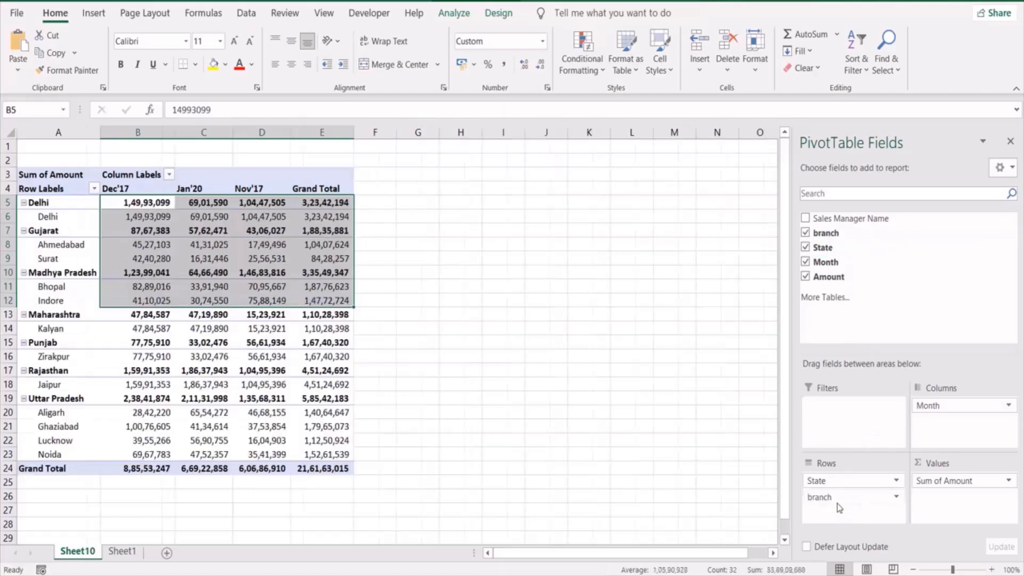
pyautogui.click(49, 401)
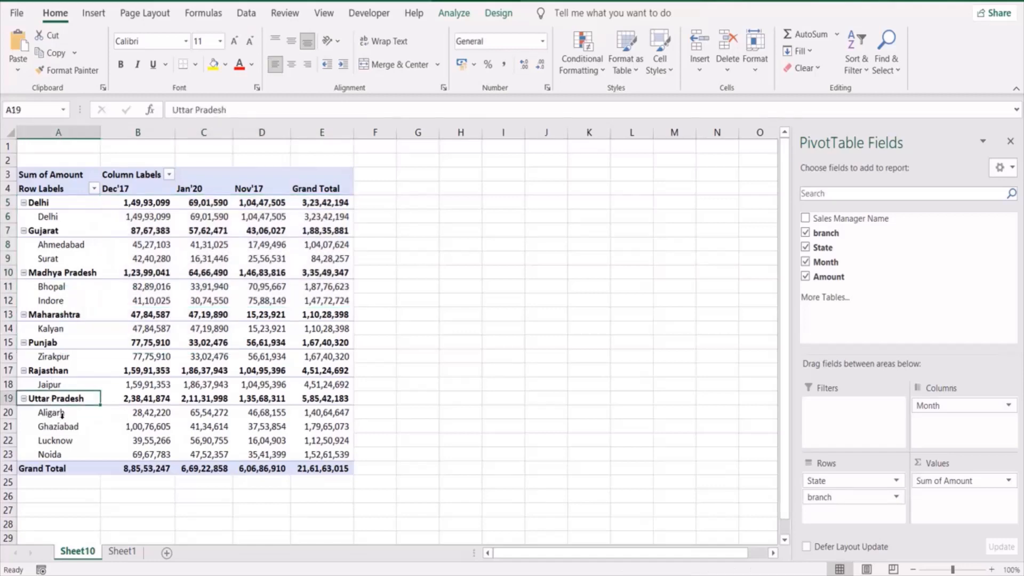
pyautogui.moveTo(61, 415); pyautogui.dragTo(59, 455)
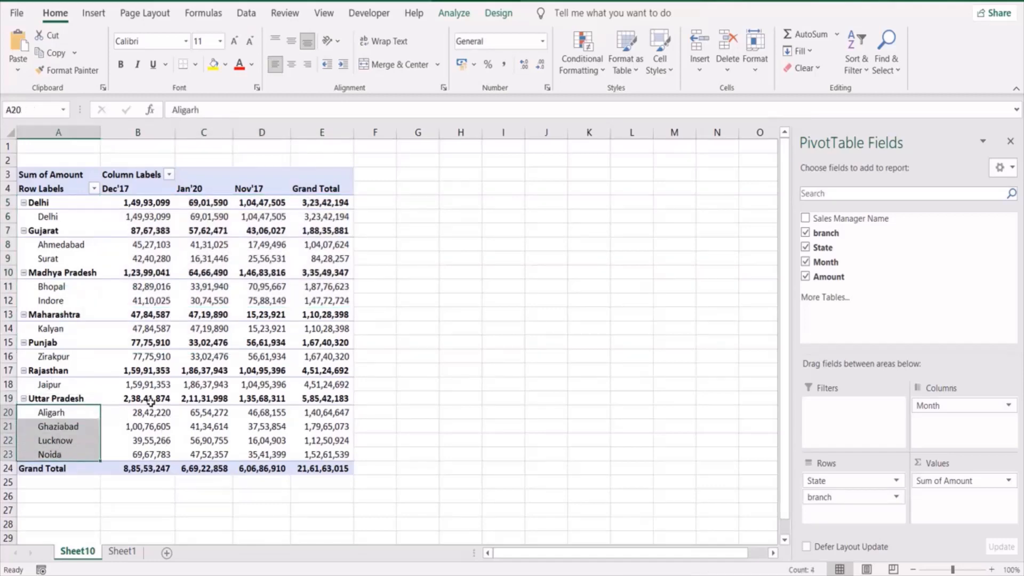
pyautogui.moveTo(151, 413); pyautogui.dragTo(321, 450)
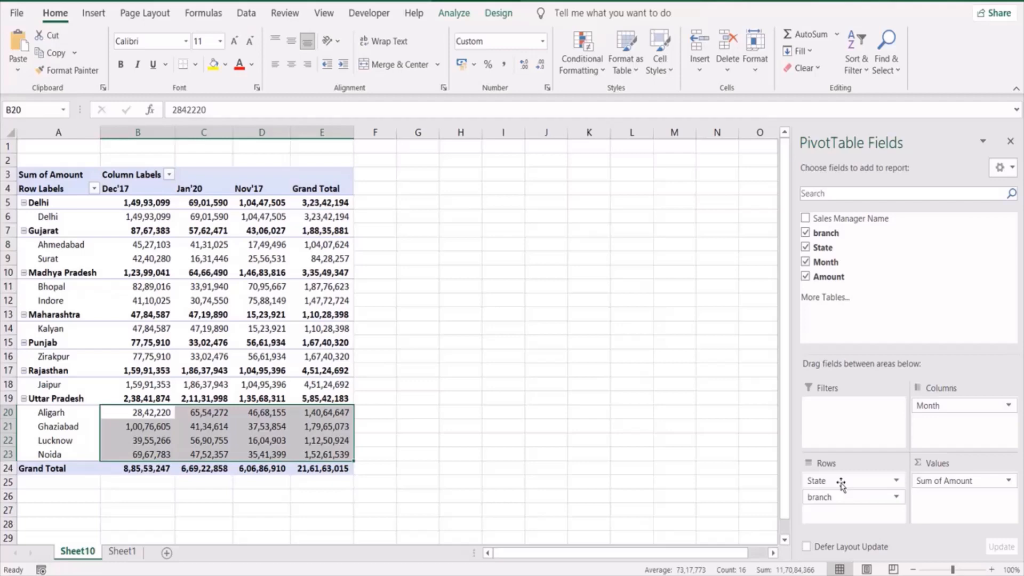
# Step: Move State to Filters and add Sales Manager Name to Rows beneath branch, checking the managers' figures for Ahmedabad
pyautogui.moveTo(841, 483); pyautogui.dragTo(835, 408)
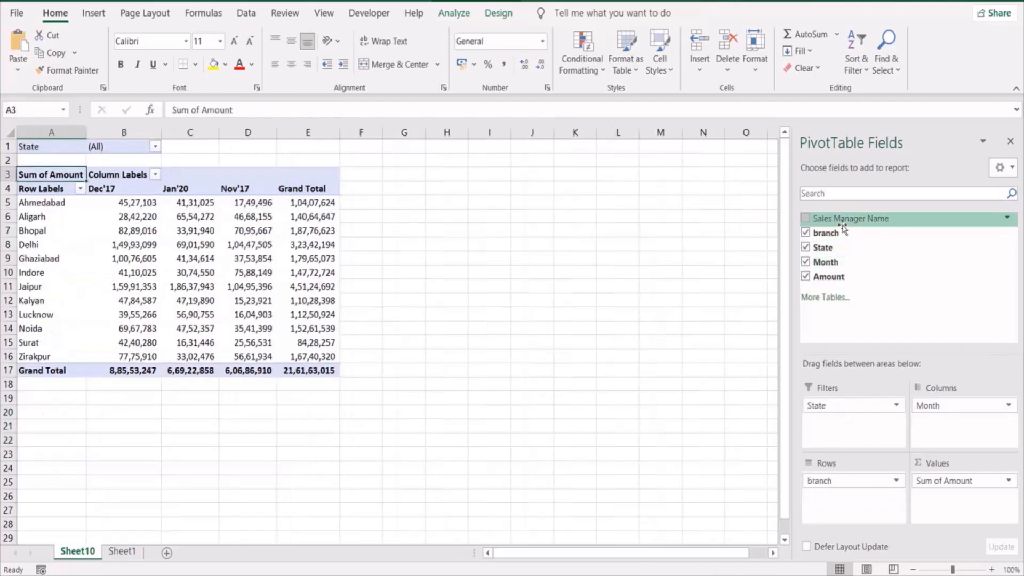
pyautogui.moveTo(843, 227); pyautogui.dragTo(840, 504)
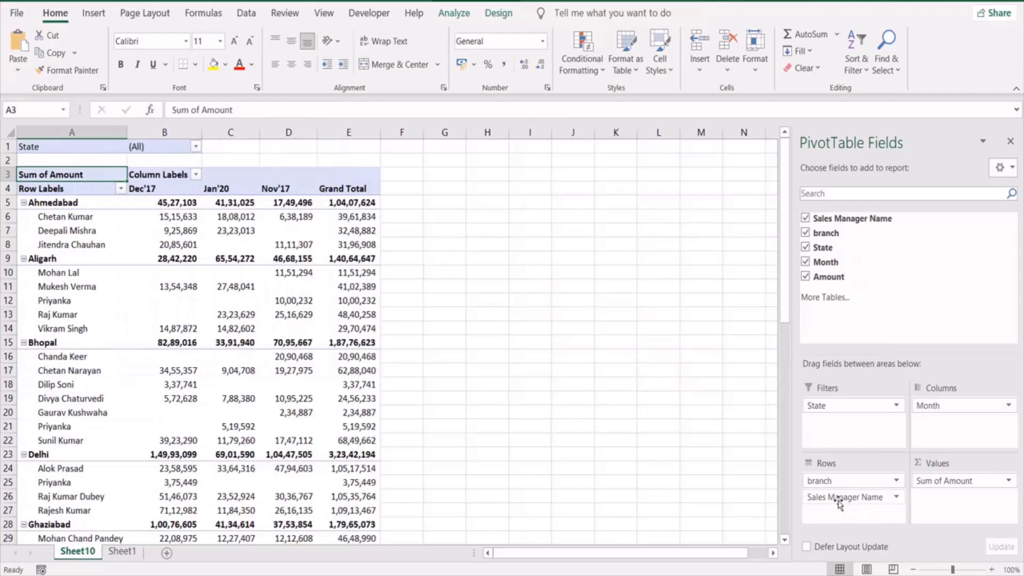
pyautogui.moveTo(64, 217); pyautogui.dragTo(66, 243)
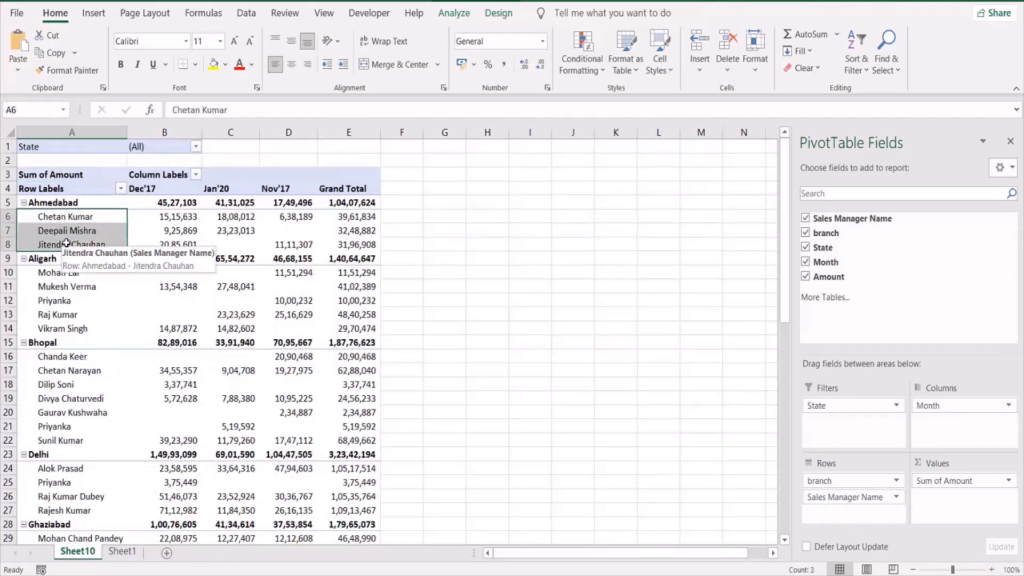
pyautogui.moveTo(169, 214); pyautogui.dragTo(342, 243)
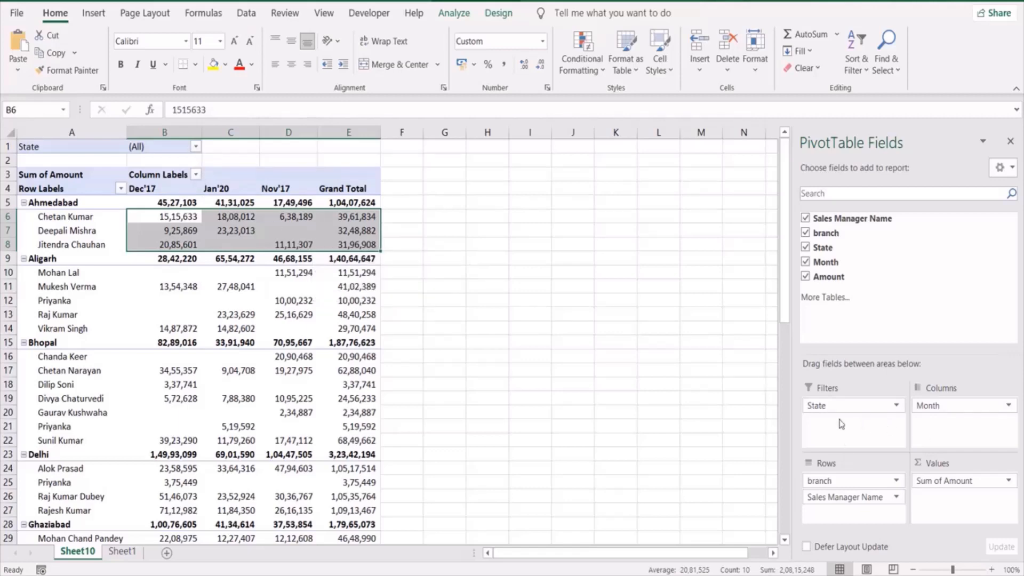
# Step: Filter the PivotTable report by State to Uttar Pradesh and select the report from its header row to the Grand Total
pyautogui.click(195, 146)
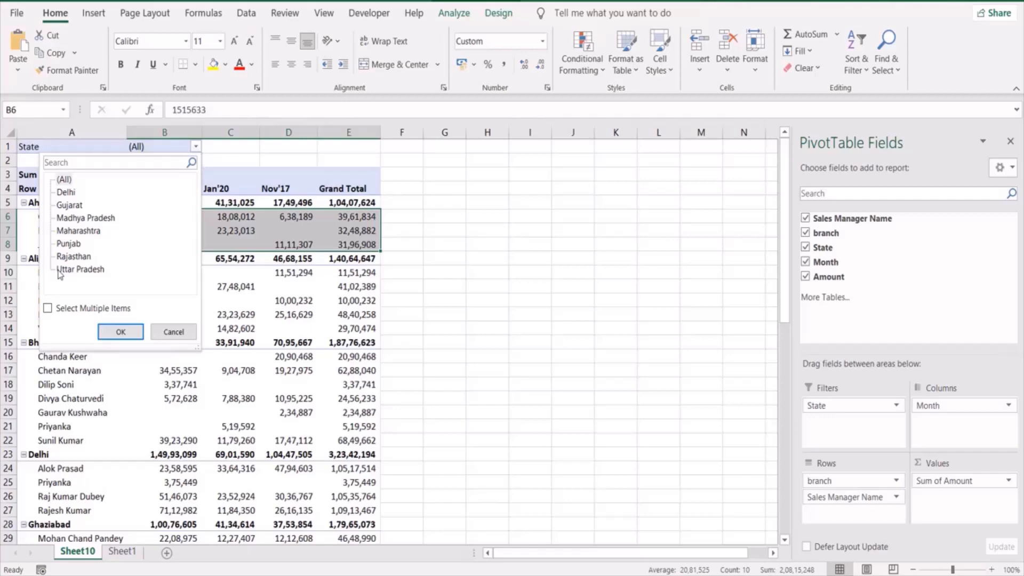
pyautogui.click(63, 270)
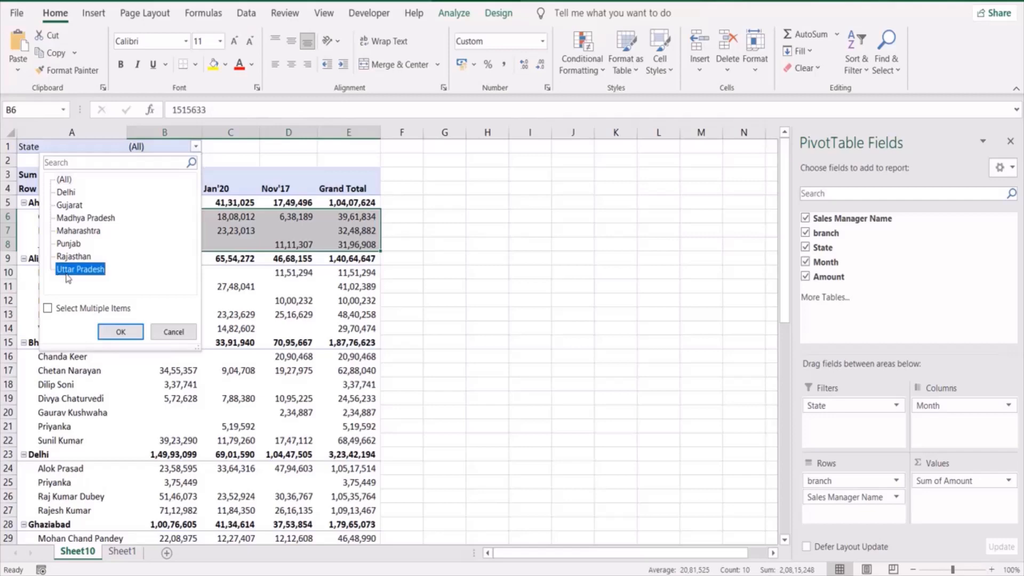
pyautogui.click(121, 332)
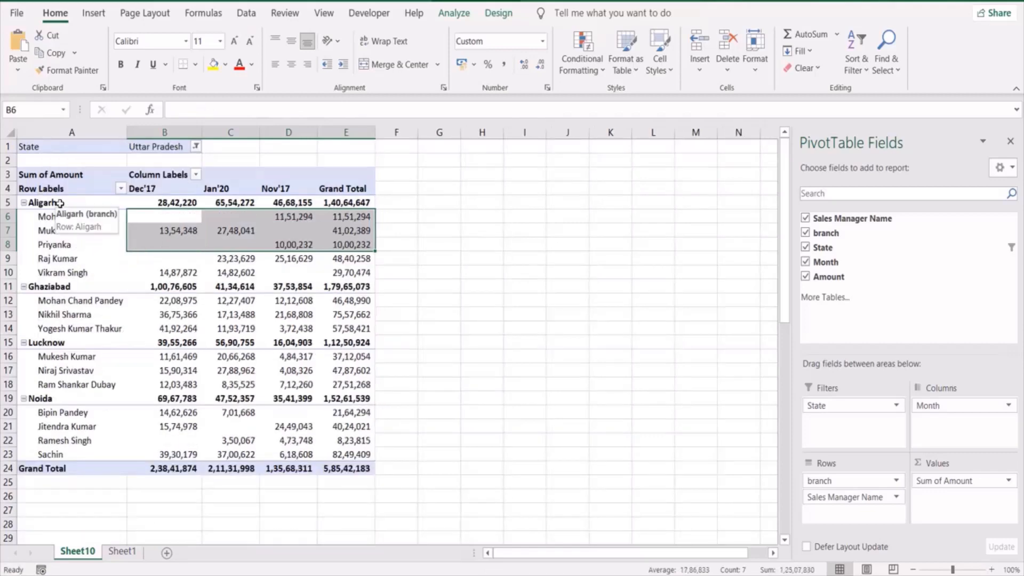
pyautogui.moveTo(58, 203); pyautogui.dragTo(360, 470)
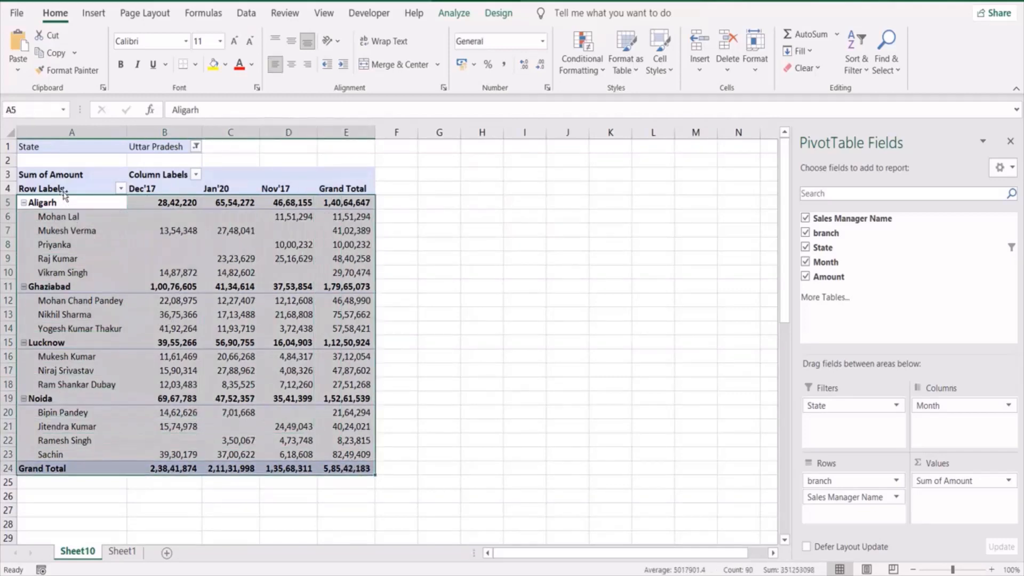
pyautogui.moveTo(64, 193); pyautogui.dragTo(349, 470)
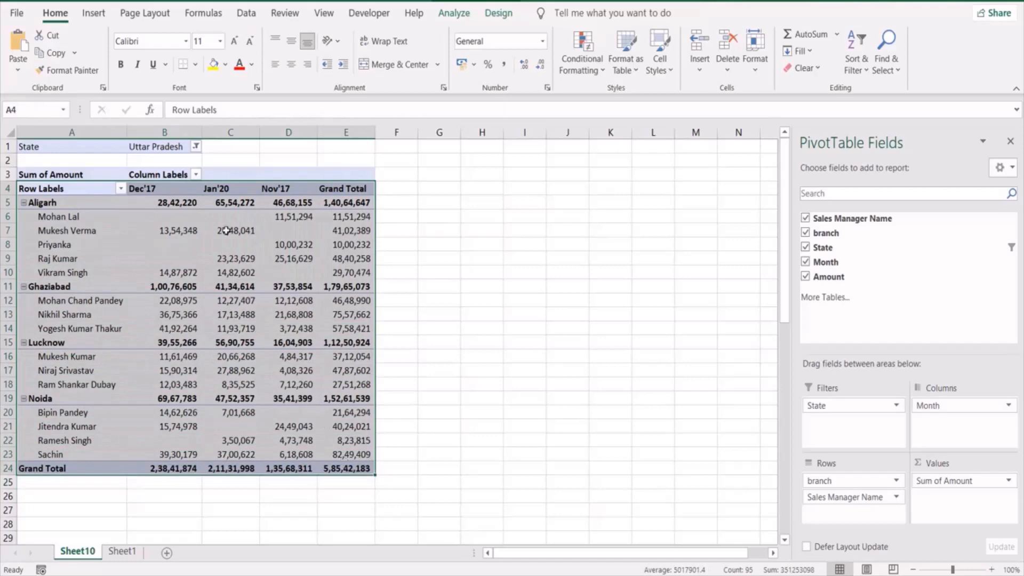
# Step: Allow multiple items in the State report filter and include Punjab along with Uttar Pradesh
pyautogui.click(197, 146)
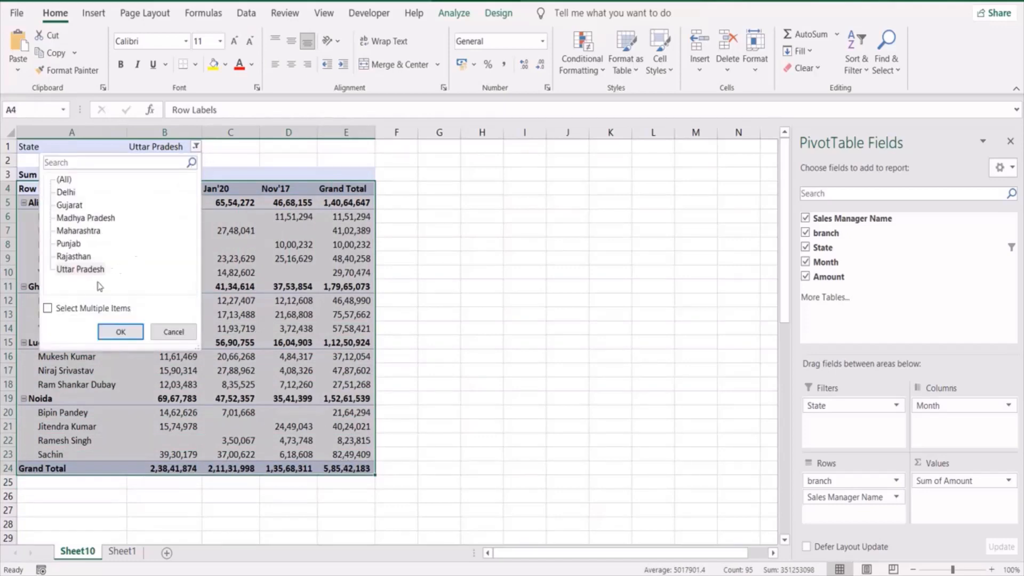
pyautogui.click(48, 309)
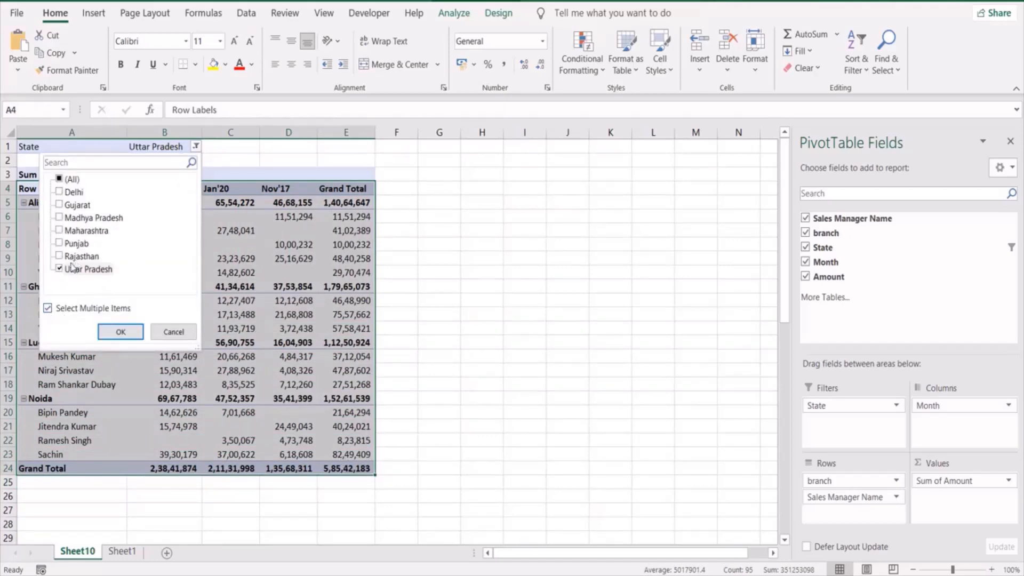
pyautogui.click(60, 244)
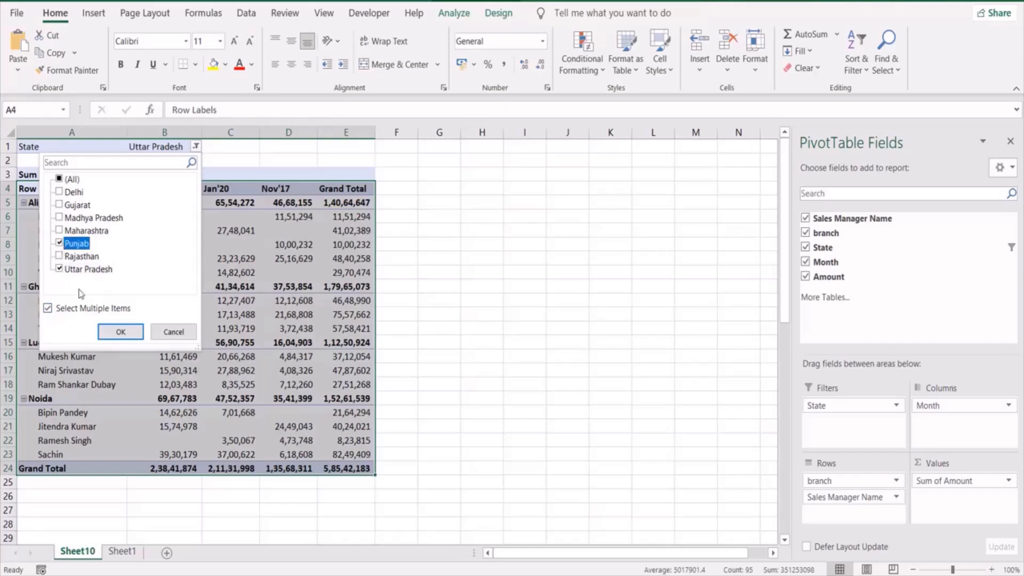
pyautogui.click(120, 332)
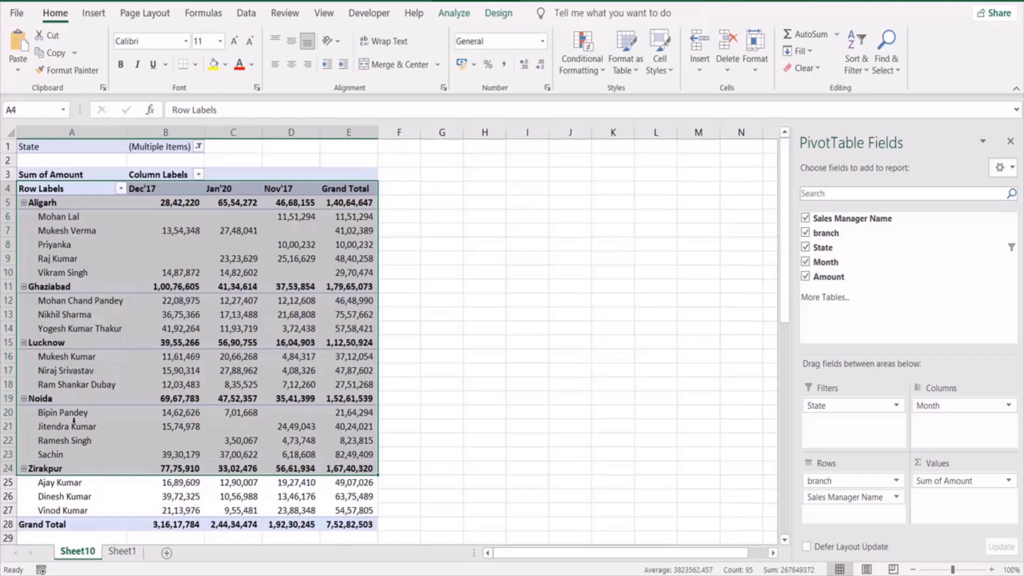
# Step: Examine the Zirakpur branch and its managers' figures, and review the filtered report down to the Grand Total
pyautogui.scroll(-1, 73, 422)
pyautogui.click(52, 427)
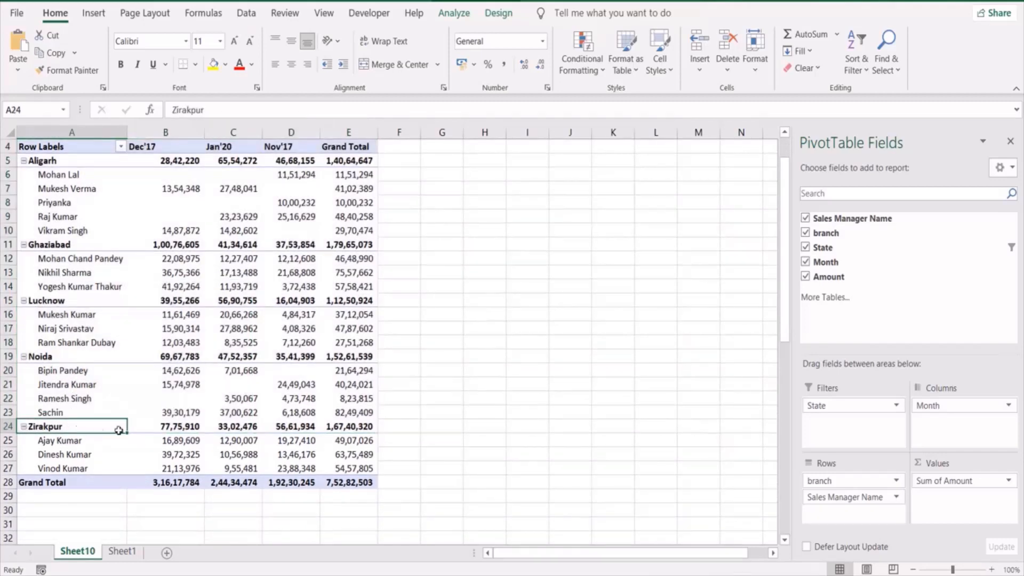
pyautogui.moveTo(118, 430); pyautogui.dragTo(160, 441)
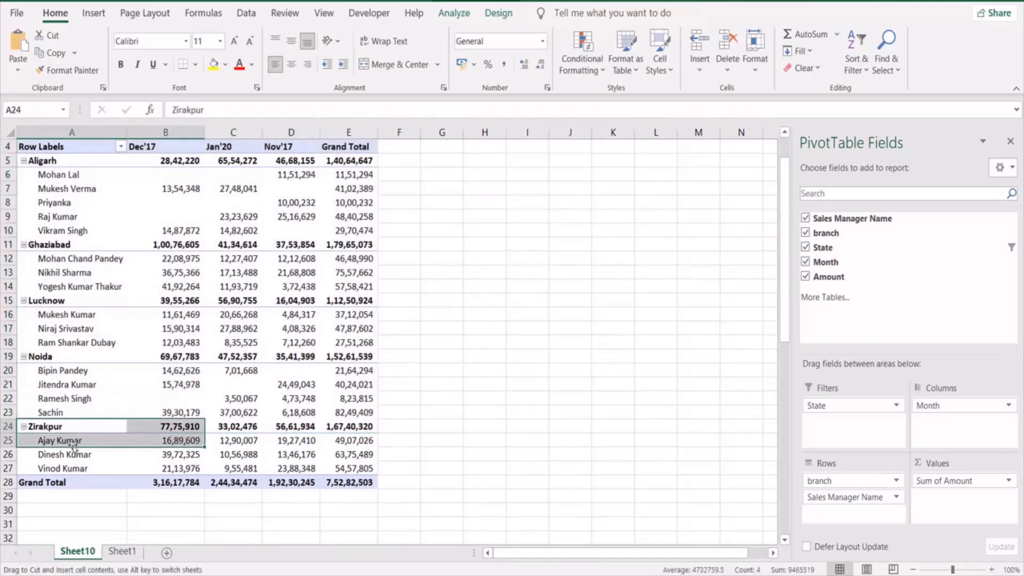
pyautogui.moveTo(73, 444); pyautogui.dragTo(338, 468)
pyautogui.scroll(1, 309, 384)
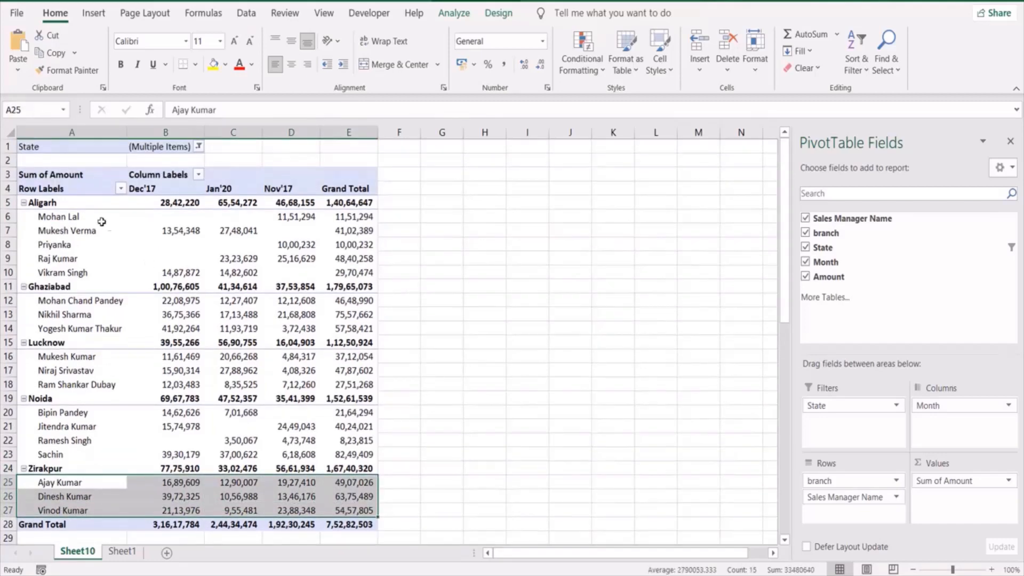
pyautogui.moveTo(75, 188); pyautogui.dragTo(361, 527)
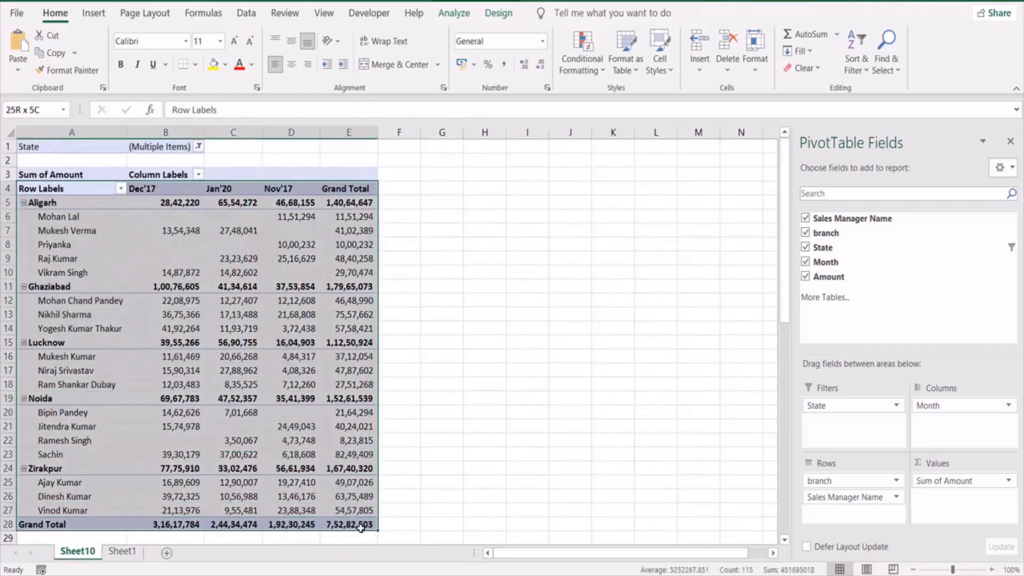
pyautogui.click(349, 399)
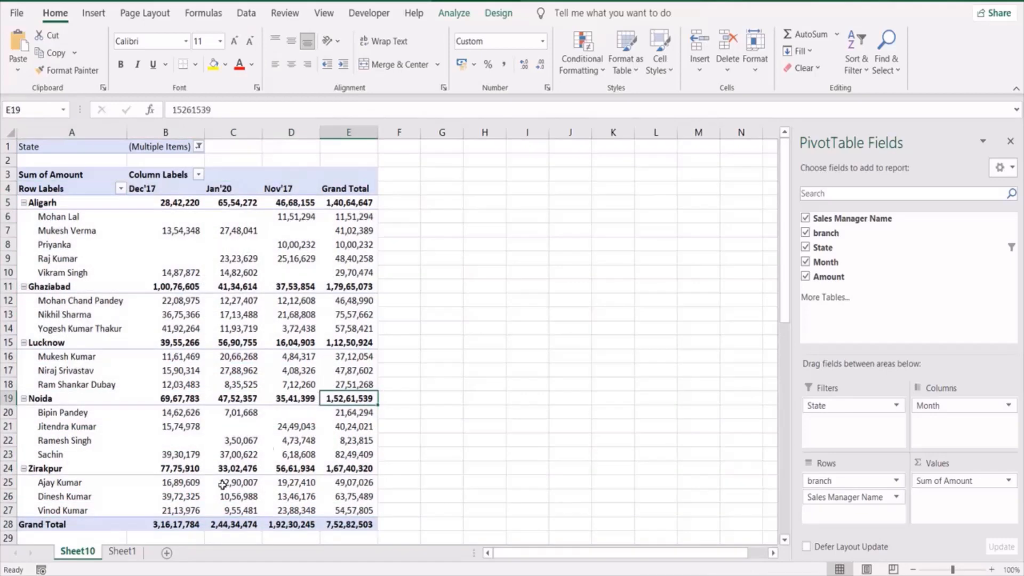
# Step: Change the Dec'17 amount in cell E13 of Sheet1 to 1018000
pyautogui.click(122, 552)
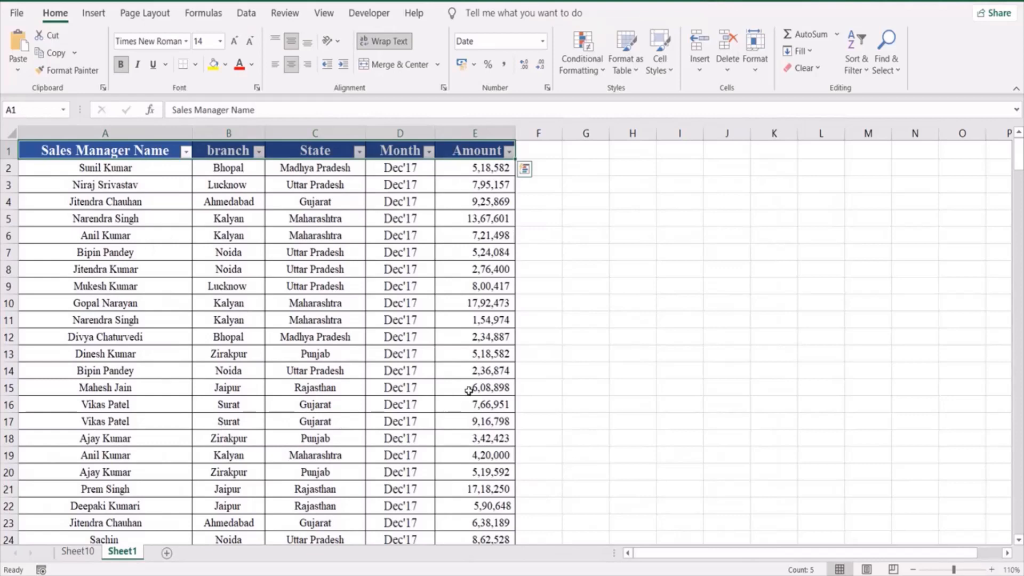
pyautogui.click(464, 349)
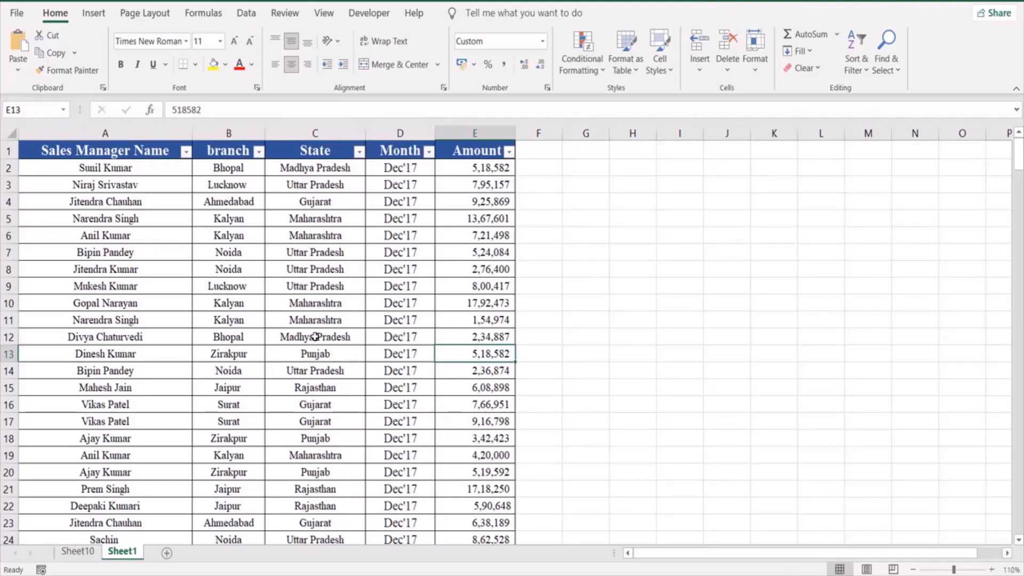
pyautogui.write('1018000')
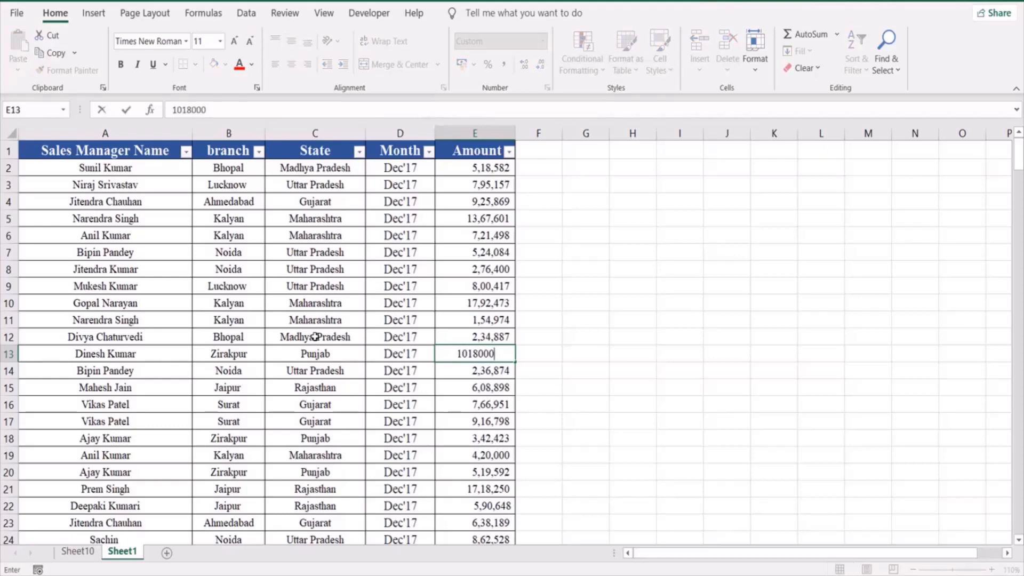
pyautogui.press('Return')
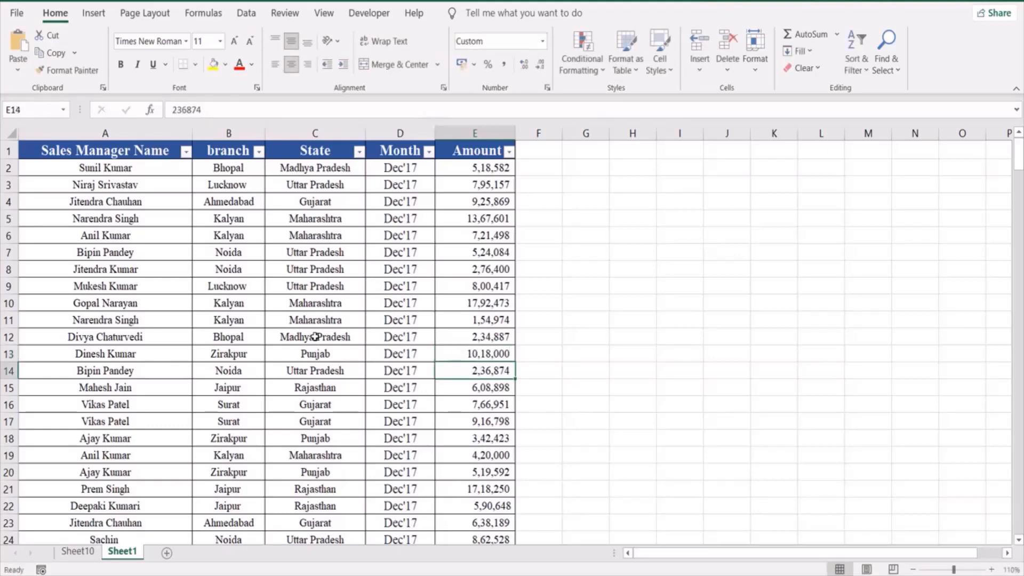
# Step: Refresh the PivotTable on Sheet10 to bring in the edited Zirakpur sales amount
pyautogui.click(78, 551)
pyautogui.click(233, 370)
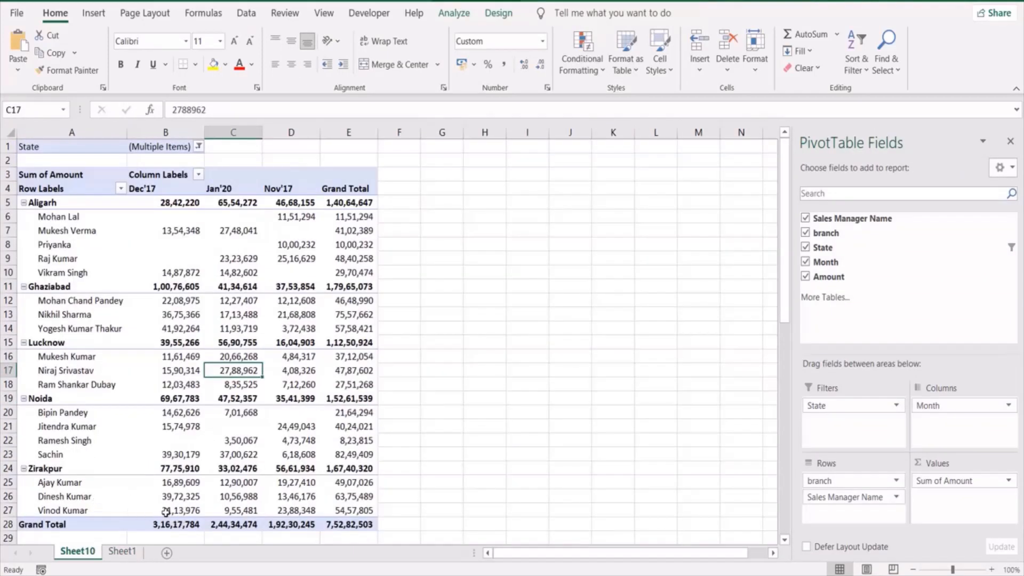
pyautogui.moveTo(173, 499)
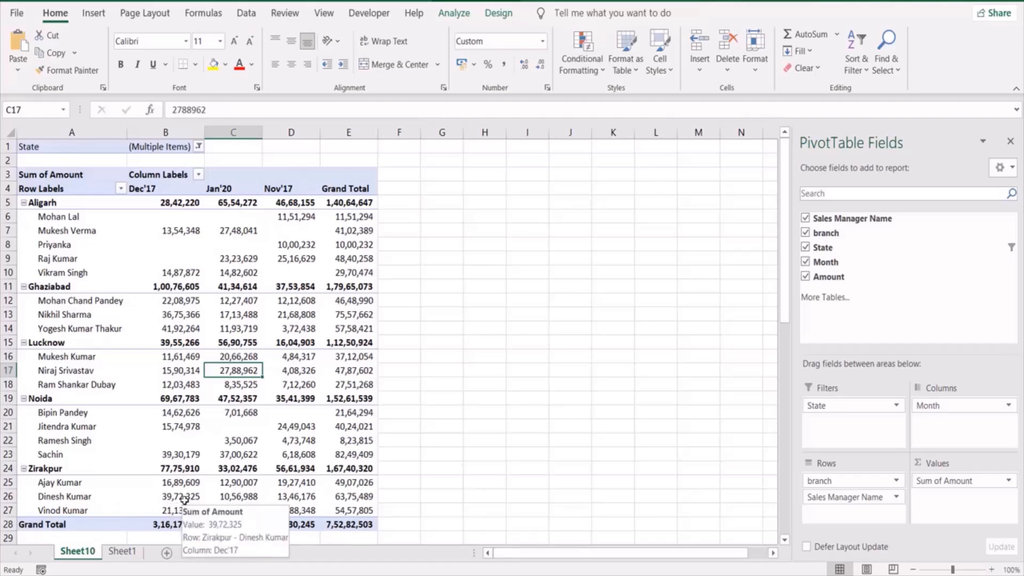
pyautogui.rightClick(181, 499)
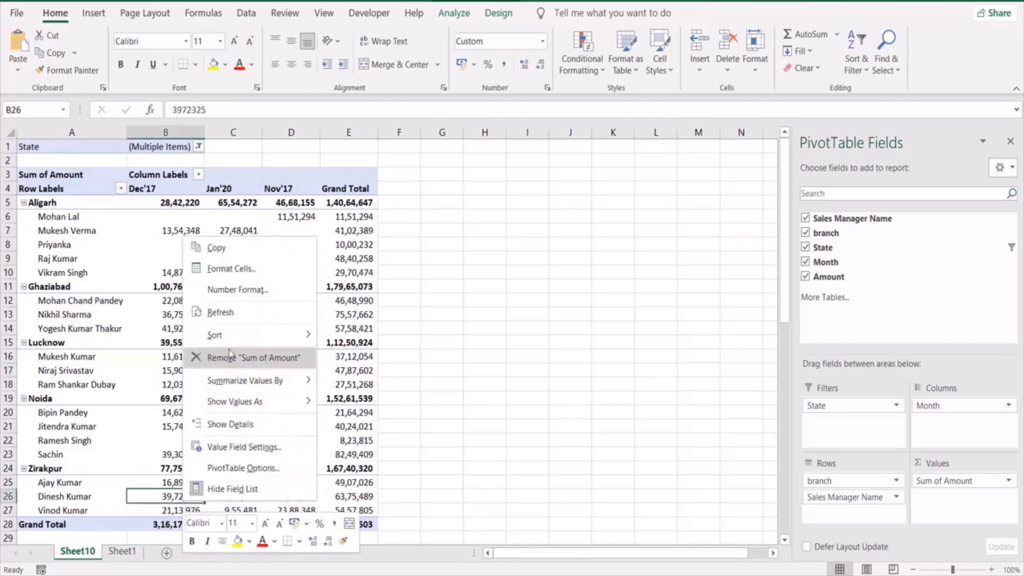
pyautogui.click(234, 316)
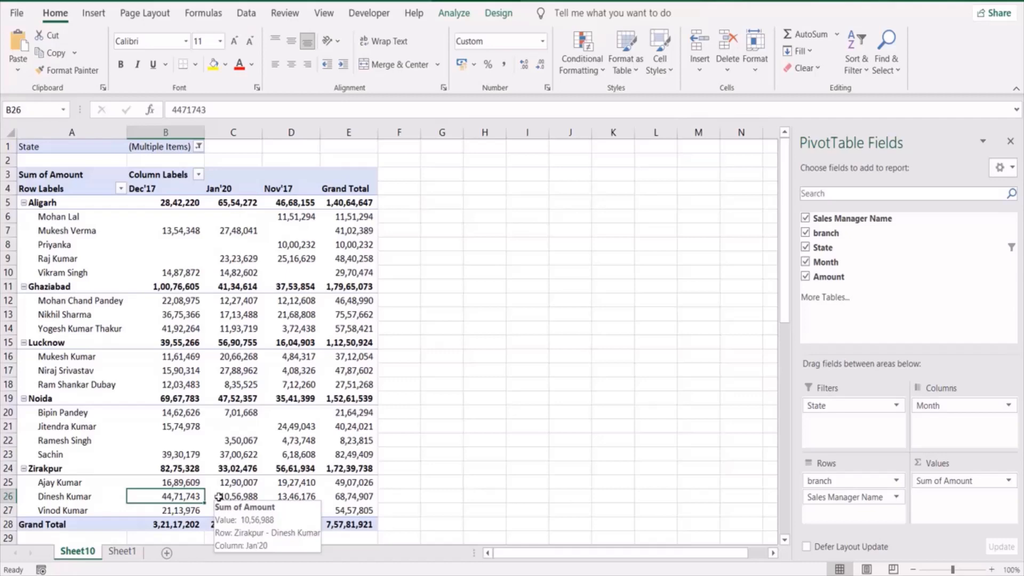
# Step: Start a new record in row 276 of Sheet1 by filling down the manager name, branch and state from row 275
pyautogui.click(122, 551)
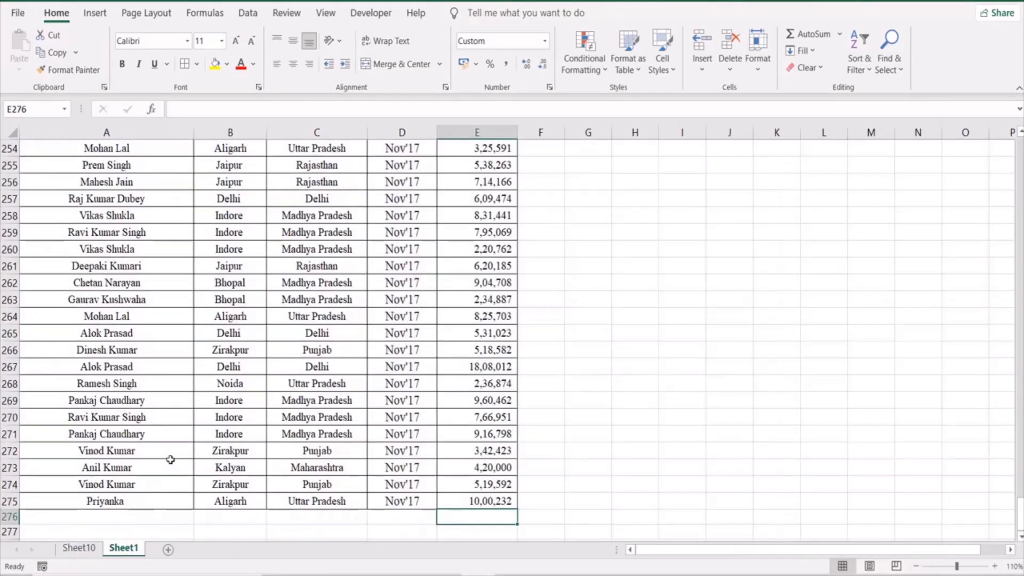
pyautogui.scroll(-1, 84, 503)
pyautogui.click(105, 469)
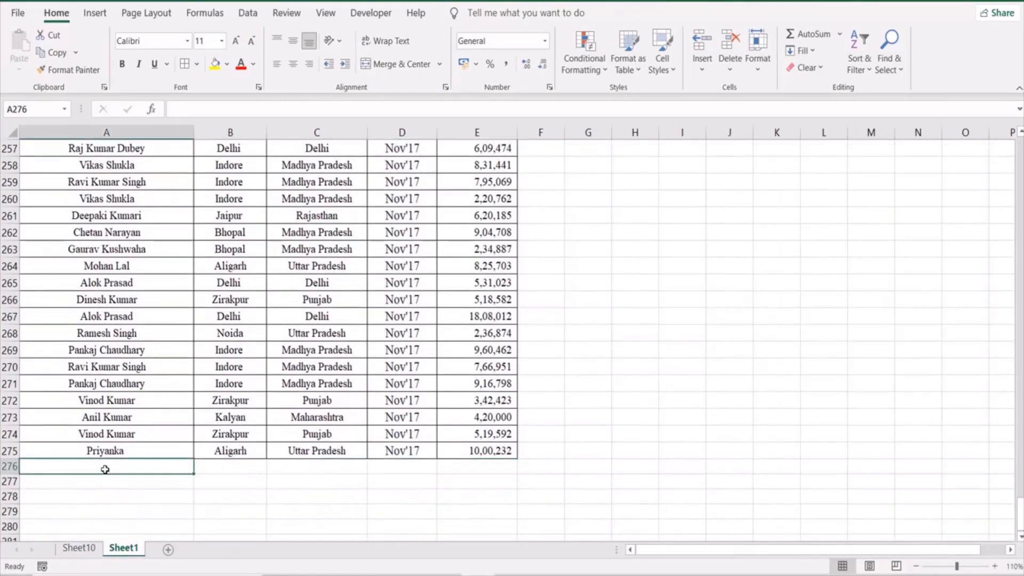
pyautogui.hotkey('ctrl', 'd')
pyautogui.press('Tab')
pyautogui.hotkey('ctrl', 'd')
pyautogui.press('Tab')
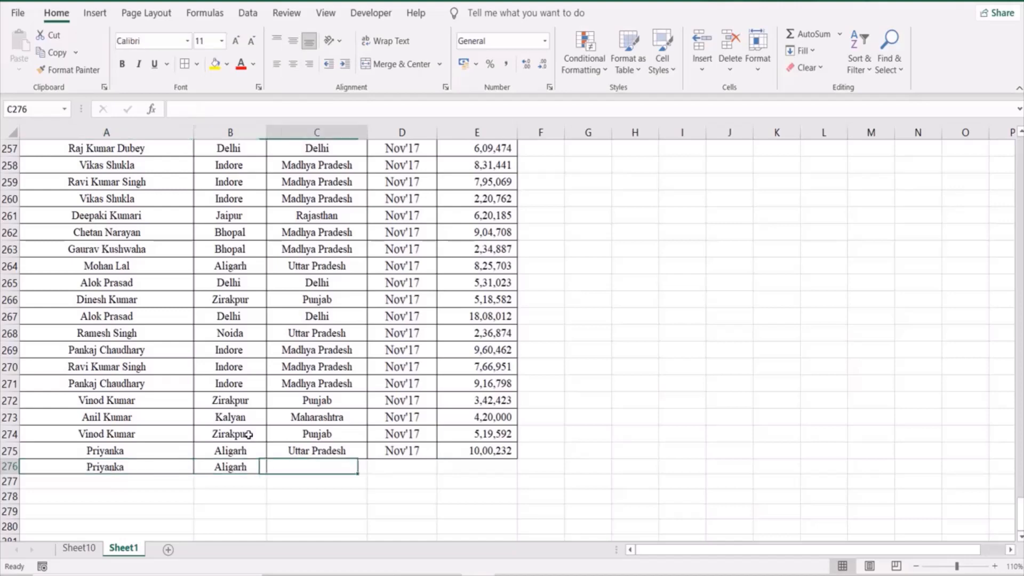
pyautogui.hotkey('ctrl', 'd')
# Step: Complete row 276 with the month Dec'17 and an amount of 1000000
pyautogui.press('Tab')
pyautogui.write('dec-17')
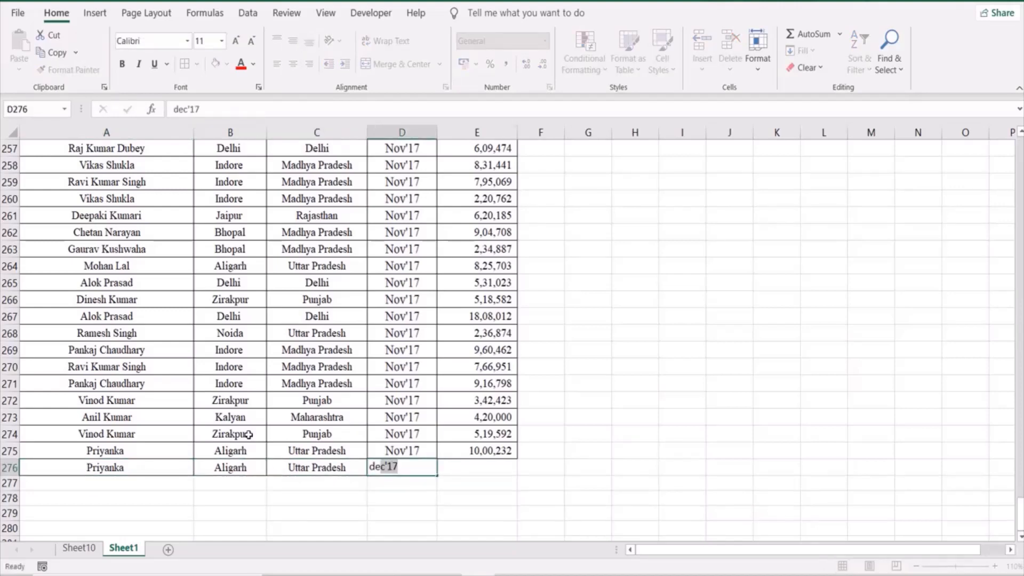
pyautogui.press('Tab')
pyautogui.write('1000000')
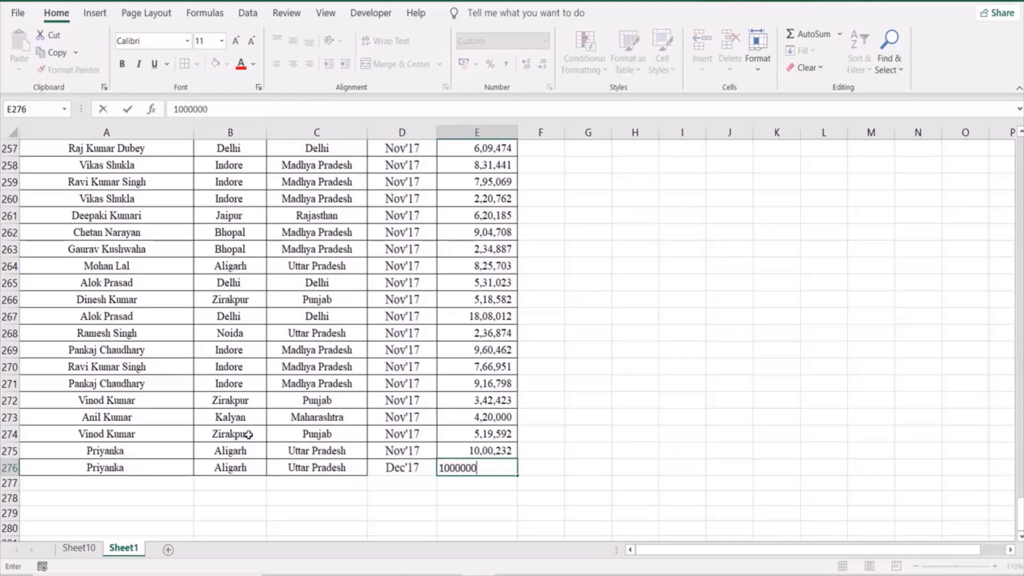
pyautogui.press('Return')
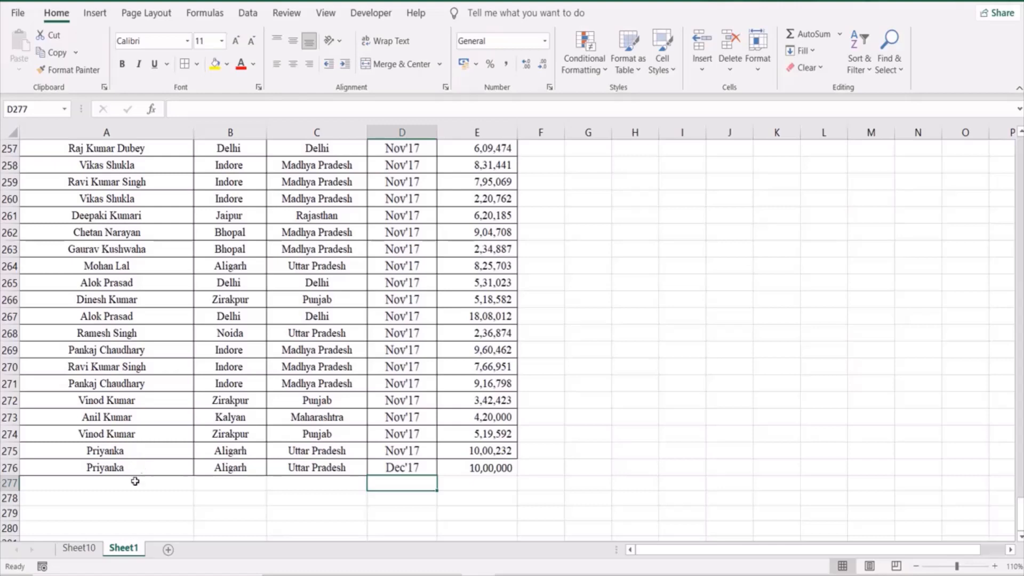
# Step: Refresh the PivotTable on Sheet10 and compare the Dec'17 cell B8 in the Aligarh group with the new record in Sheet1
pyautogui.click(79, 547)
pyautogui.rightClick(122, 372)
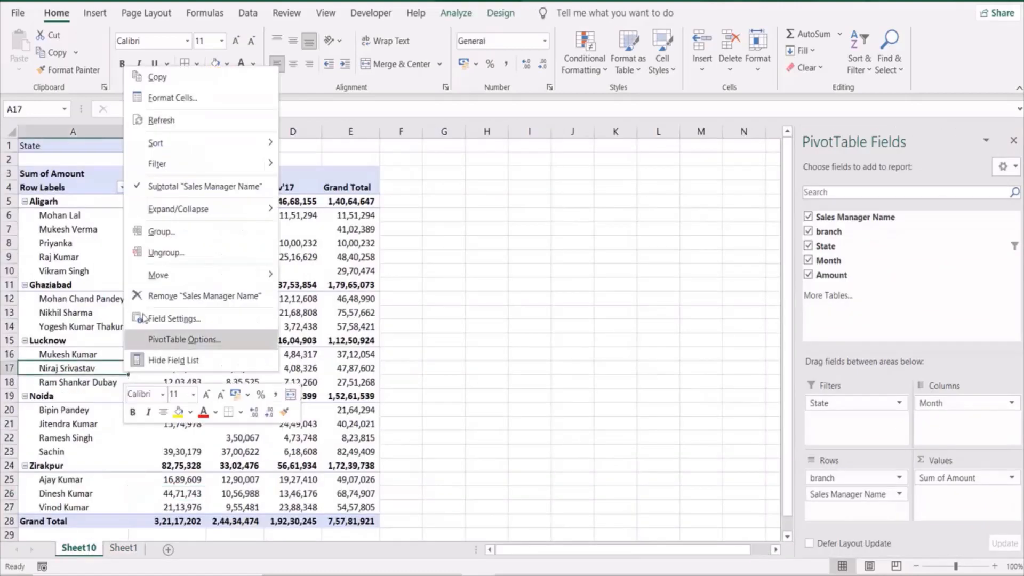
pyautogui.click(161, 120)
pyautogui.click(75, 244)
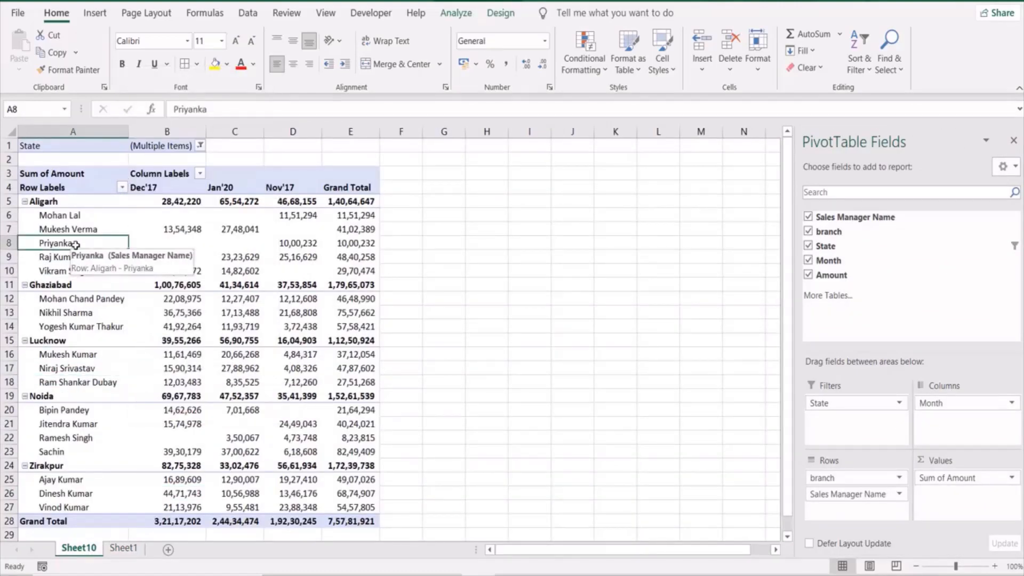
pyautogui.click(161, 243)
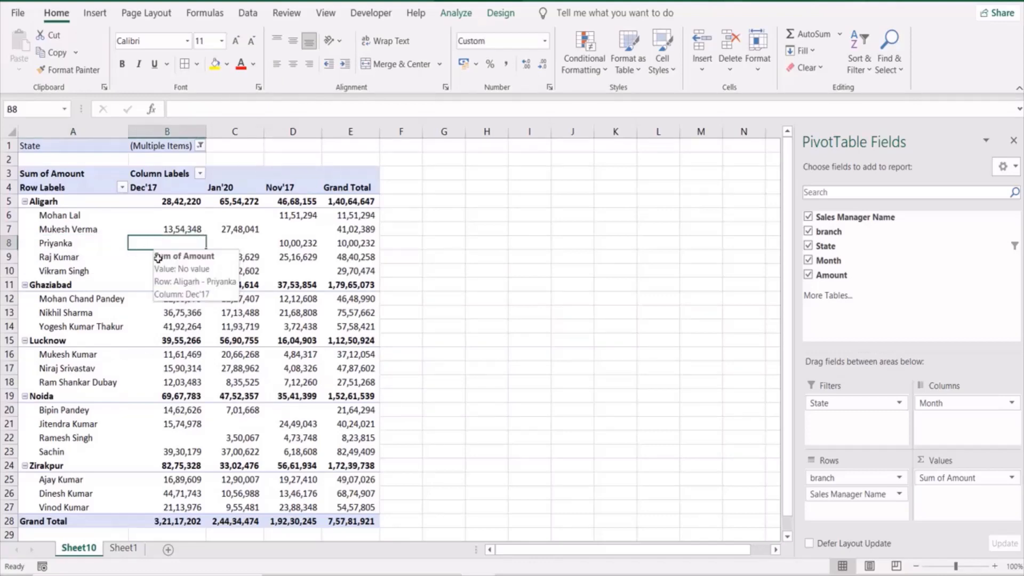
pyautogui.click(127, 553)
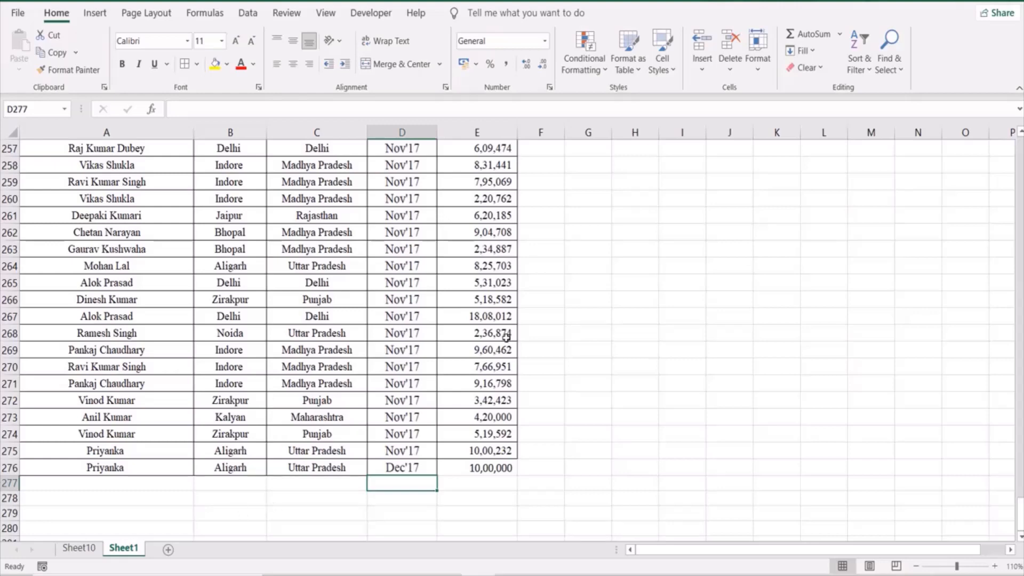
pyautogui.click(84, 555)
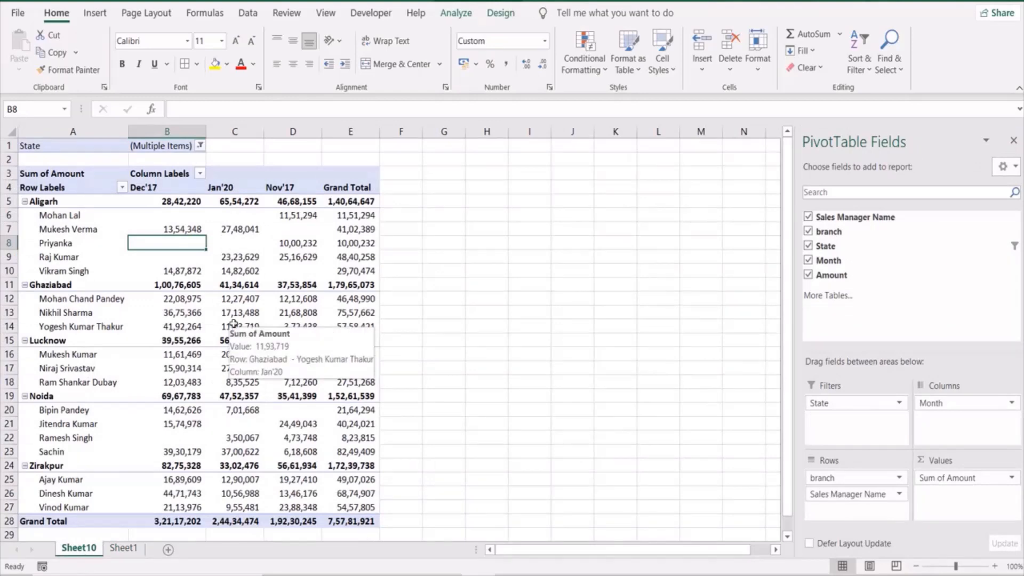
# Step: Change the PivotTable's data source to Sheet1!$A$1:$E$276 and check cell B8 against the new record in Sheet1
pyautogui.click(329, 302)
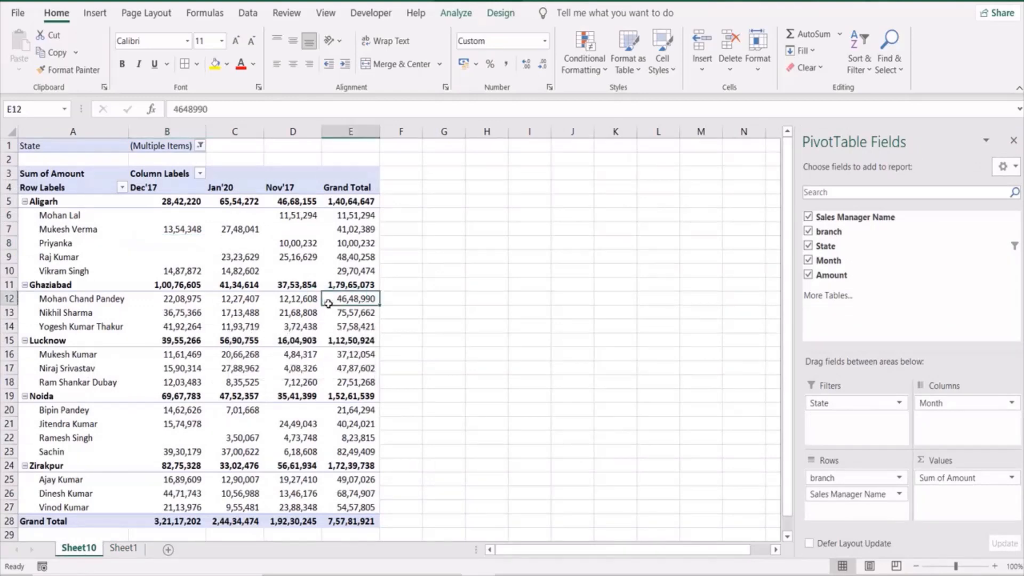
pyautogui.click(469, 21)
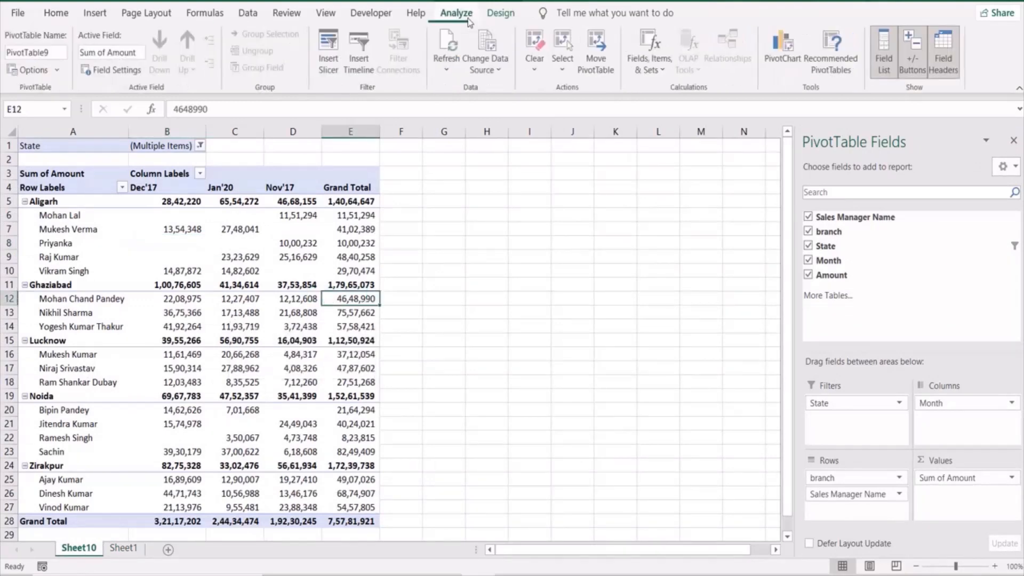
pyautogui.click(486, 73)
pyautogui.click(498, 91)
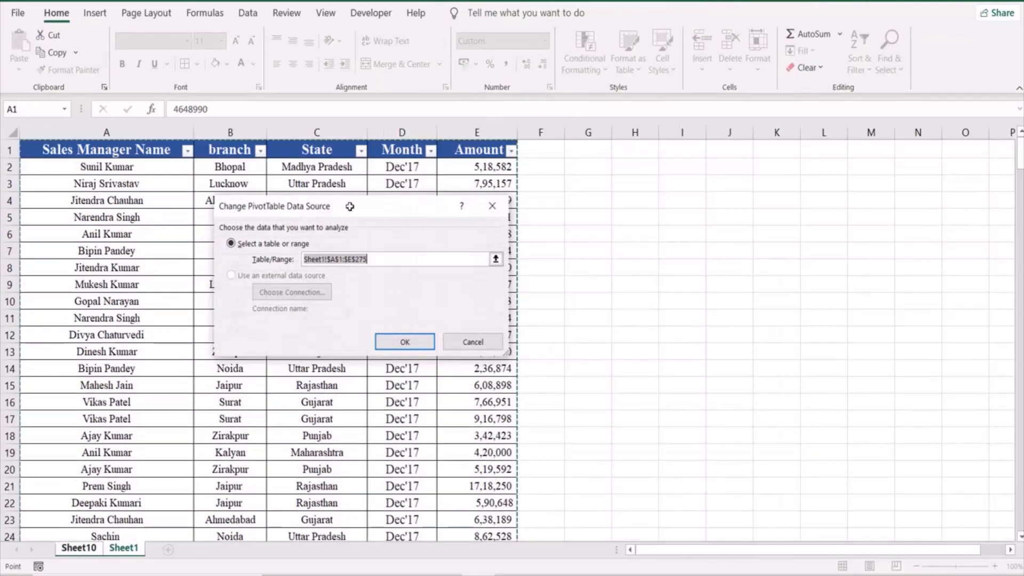
pyautogui.moveTo(1019, 164); pyautogui.dragTo(1019, 503)
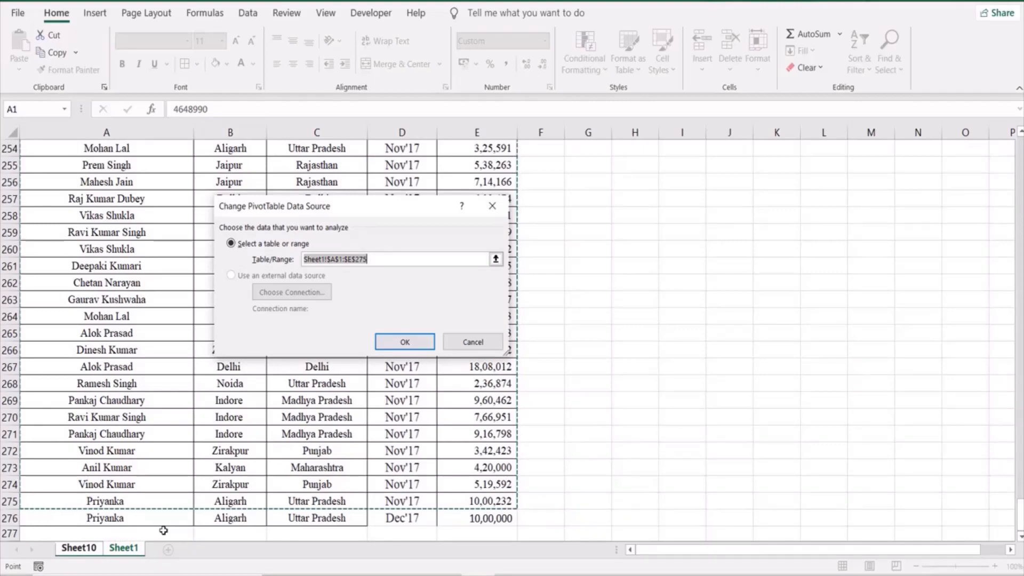
pyautogui.hotkey('ctrl', 'Home')
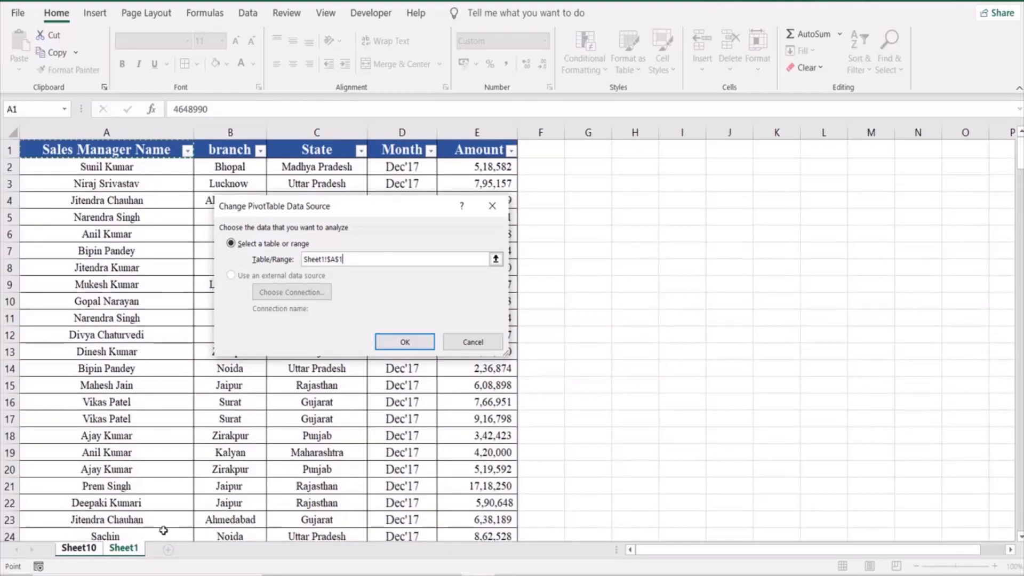
pyautogui.hotkey('ctrl', 'shift', 'End')
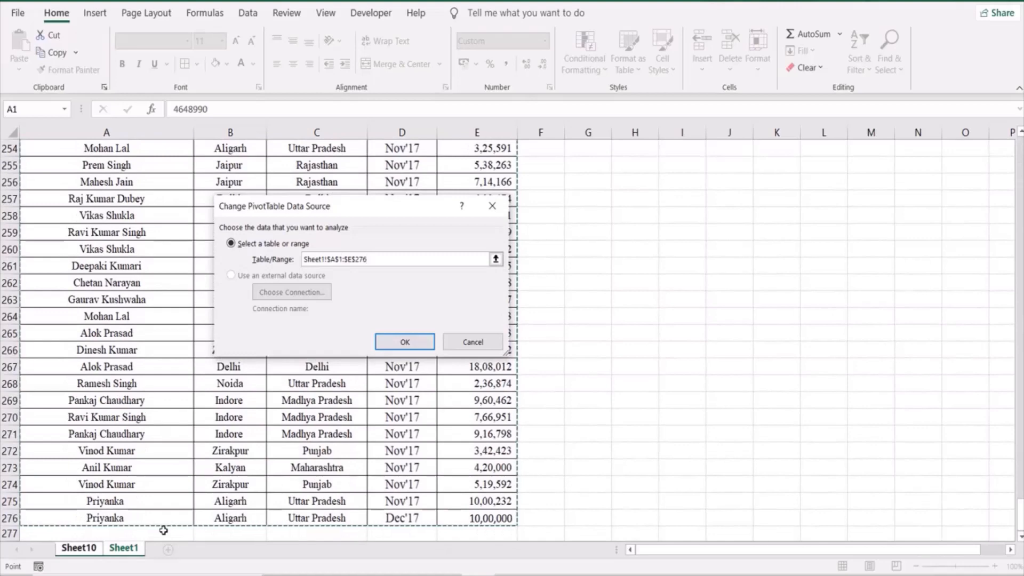
pyautogui.press('Return')
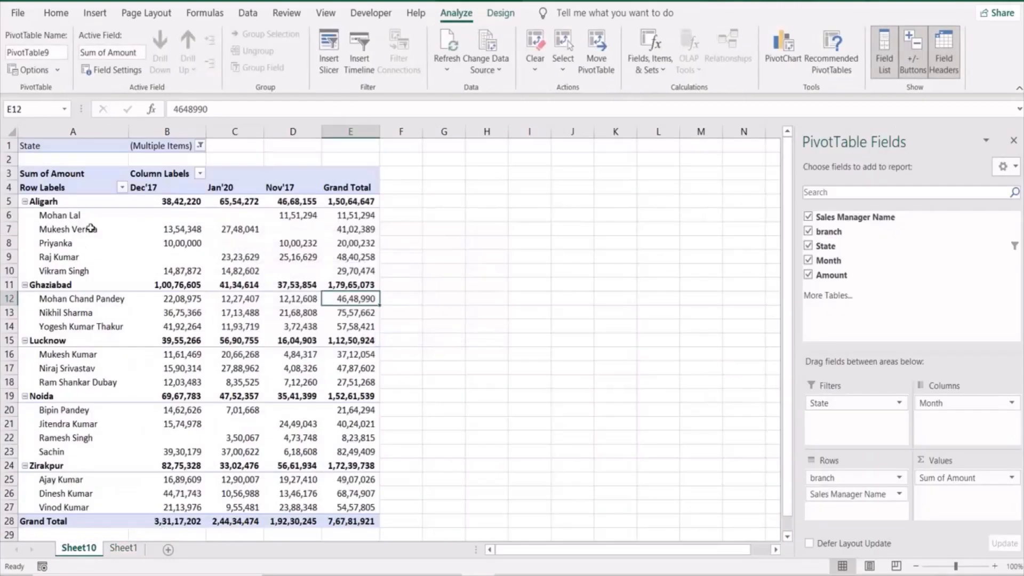
pyautogui.click(167, 244)
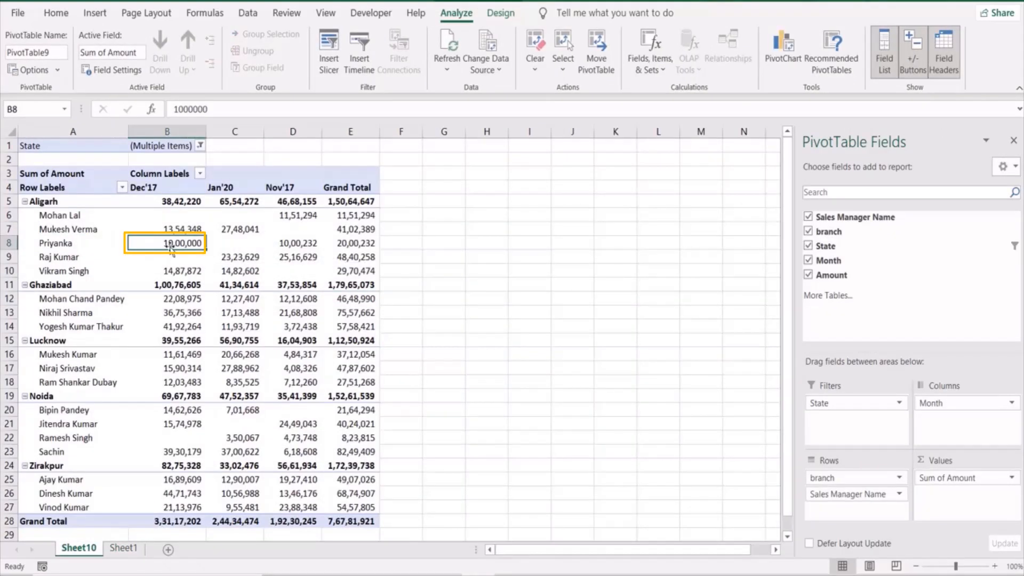
pyautogui.hotkey('ctrl', 'pagedown')
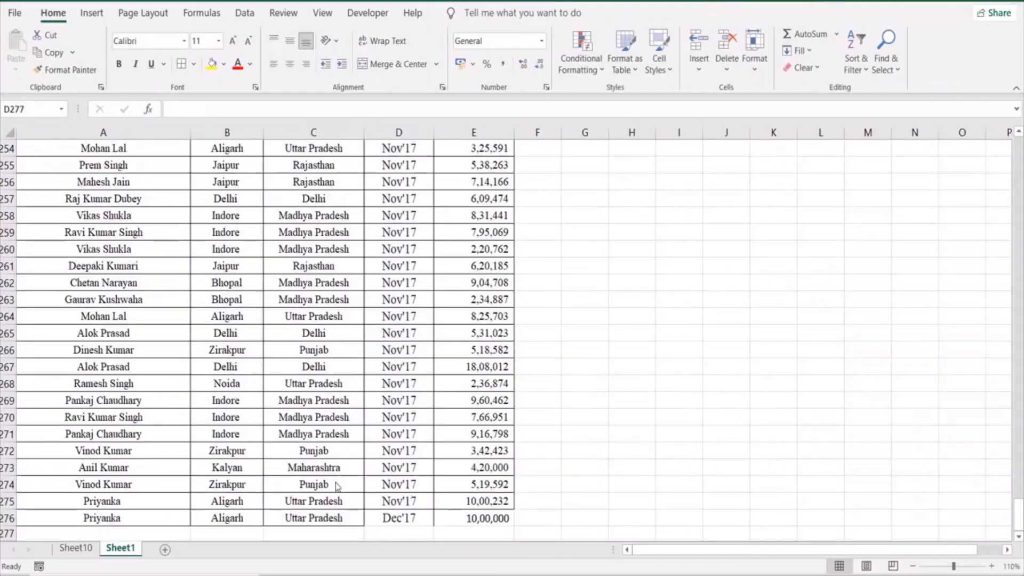